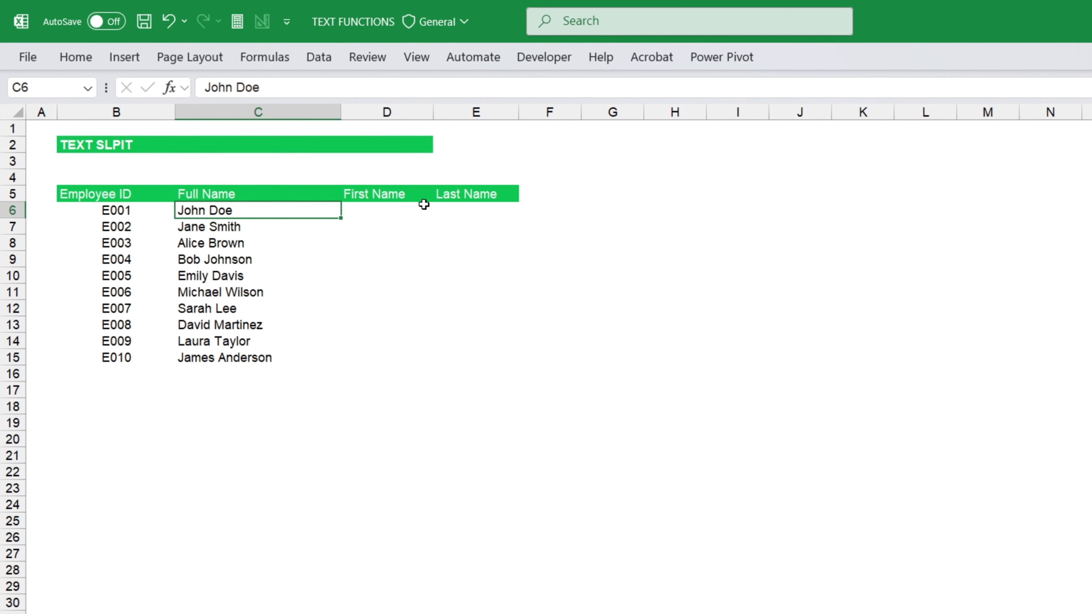
Step: Enter =TEXTSPLIT(C6," ") in D6 to split the first employee's full name at the space
click(417, 202)
key(Right)
key(Left)
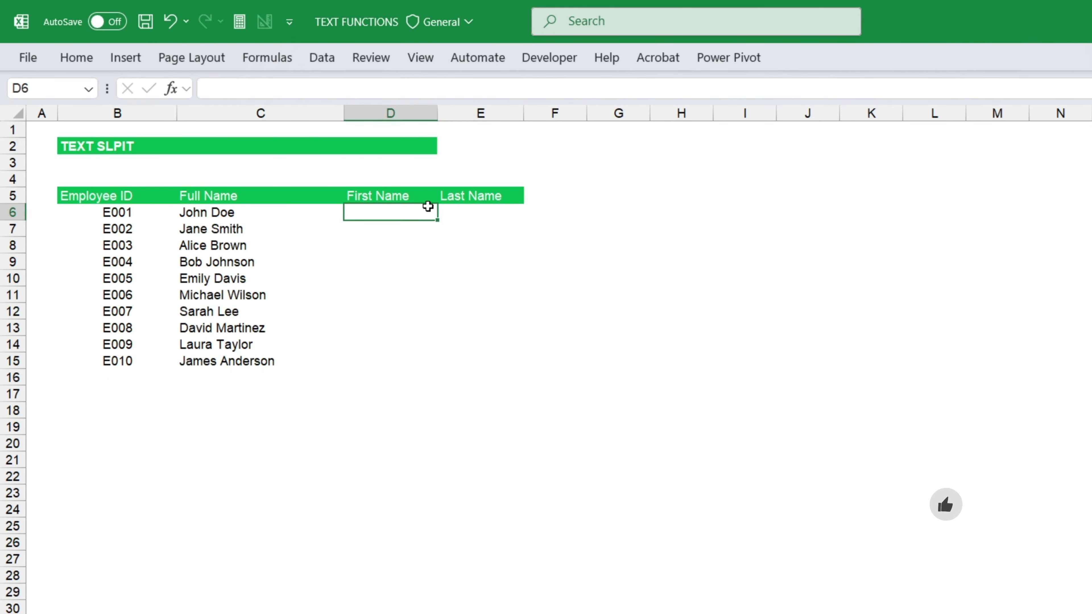
text(=tex)
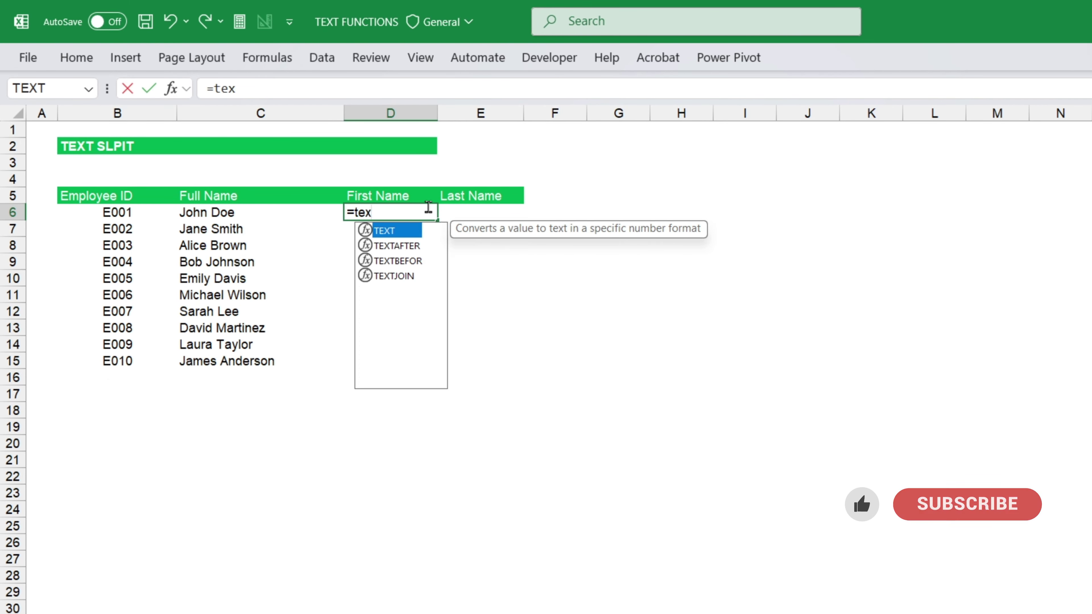
text(tspl)
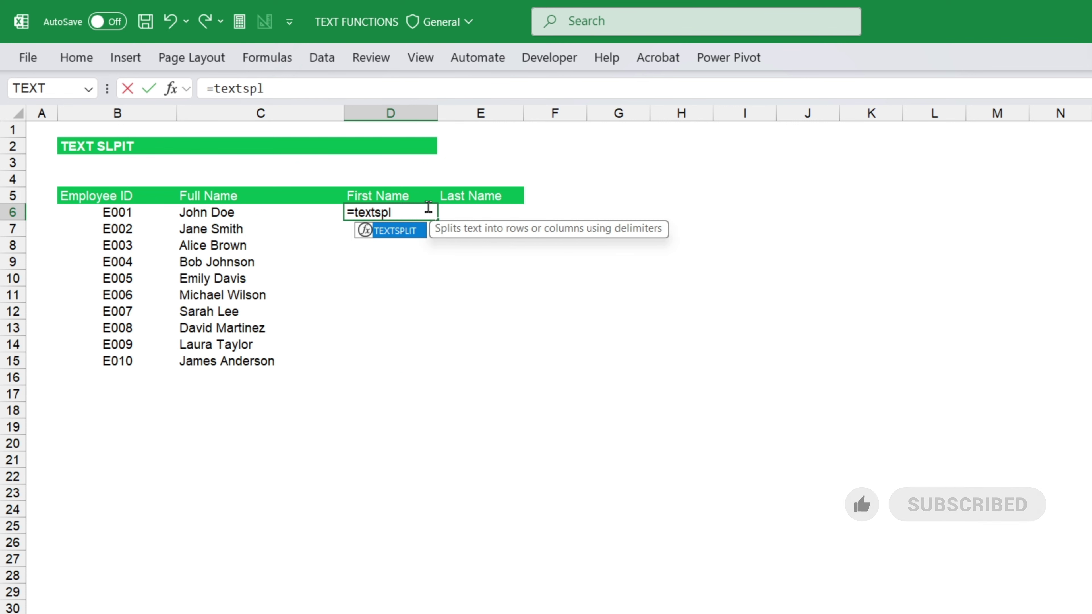
key(Tab)
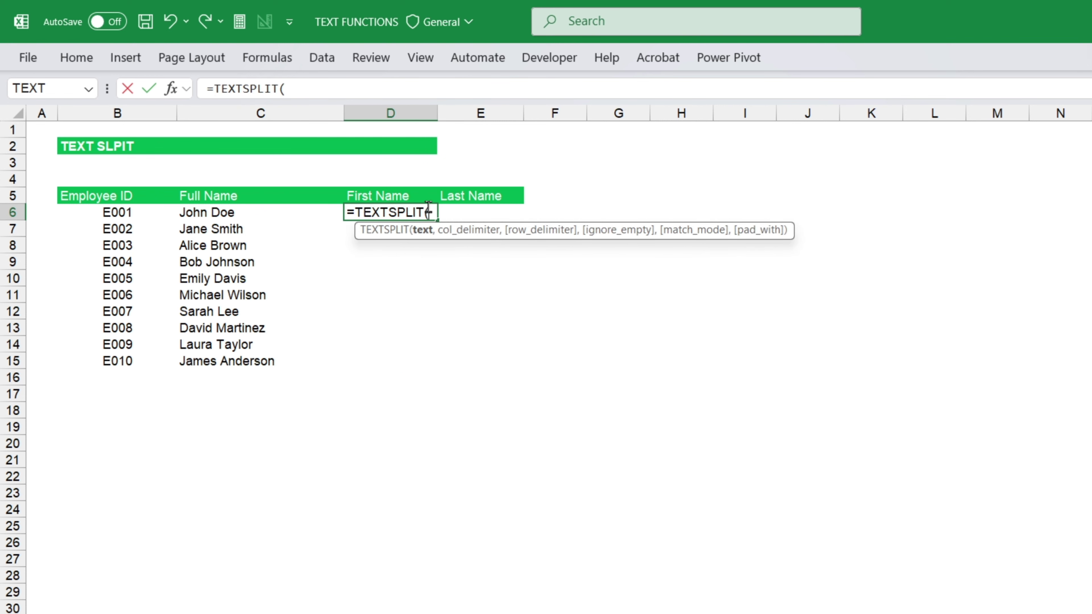
click(246, 212)
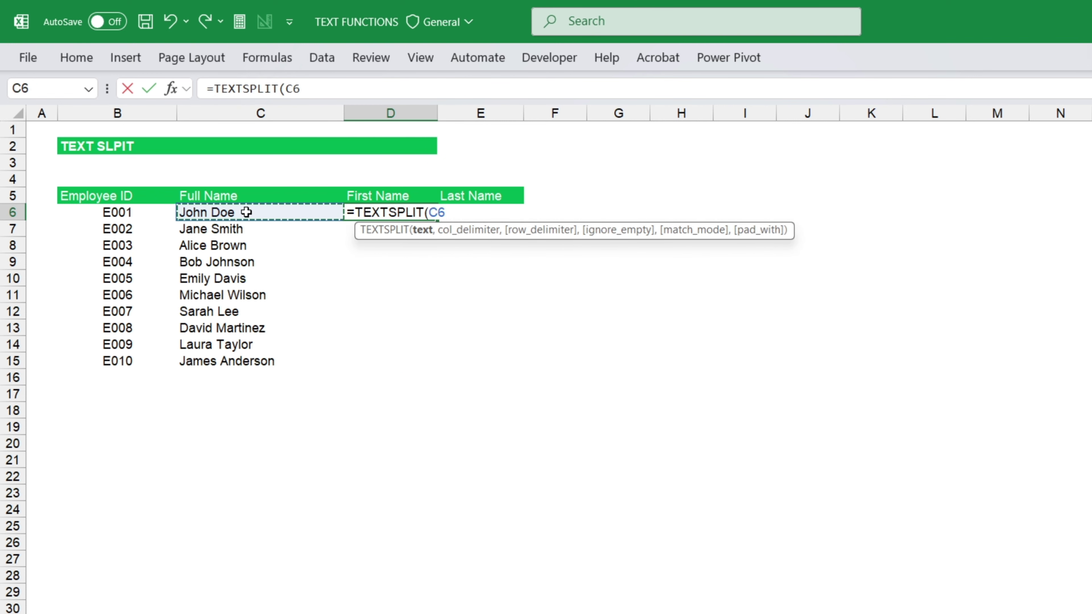
text(,)
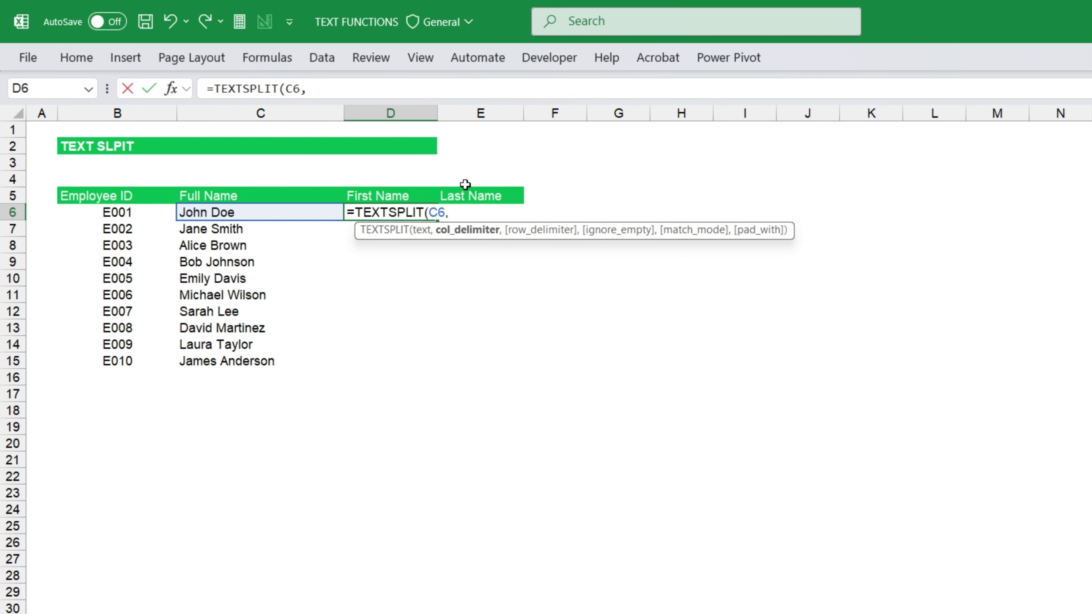
click(341, 92)
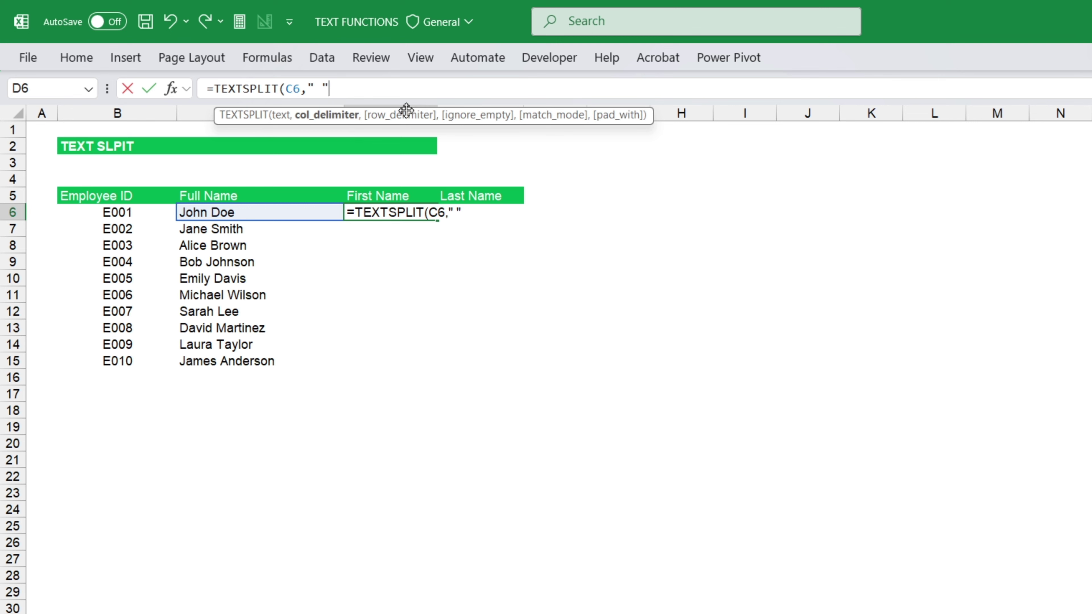
text())
key(Return)
Step: Fill the TEXTSPLIT formula from D6 down through D15
key(Up)
key(shift+Down)
key(shift+Down)
key(shift+Down)
key(shift+Down)
key(shift+Down)
key(shift+Down)
key(shift+Down)
key(shift+Down)
key(shift+Down)
key(ctrl+d)
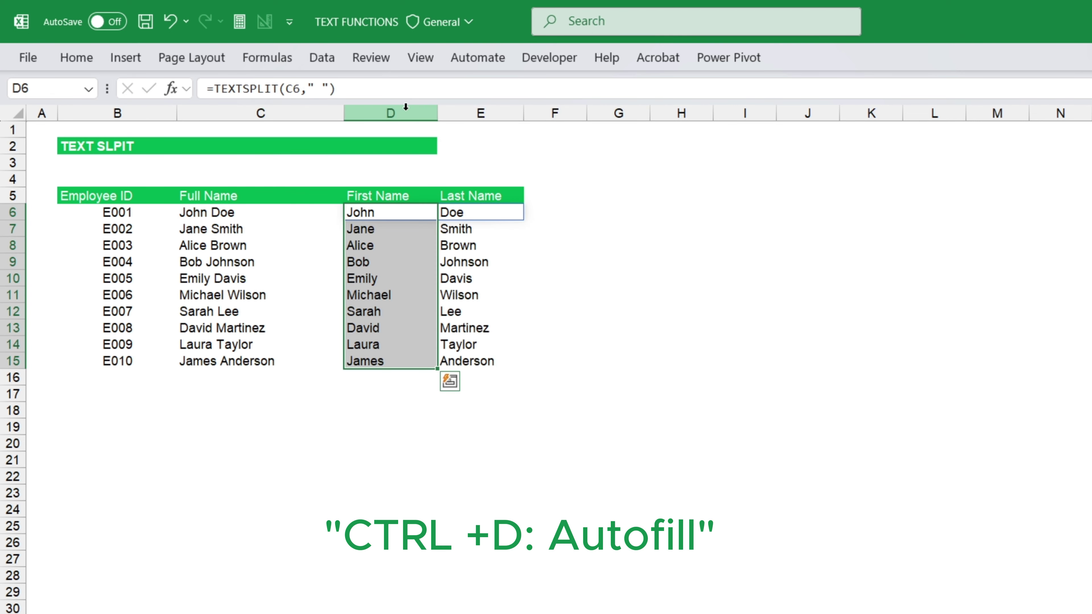
Step: Review the split results down the First Name column
key(Down)
key(Down)
key(Down)
key(Down)
key(Down)
key(Down)
key(Down)
key(Down)
key(Down)
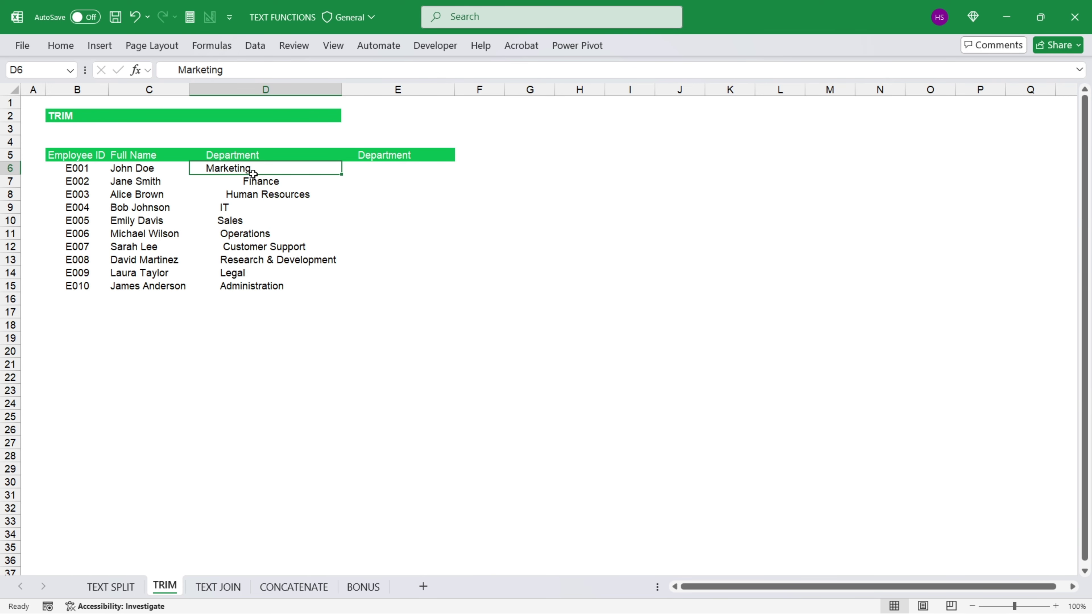
Step: Examine the spacing of the entries in the Department column D on the TRIM sheet
key(Right)
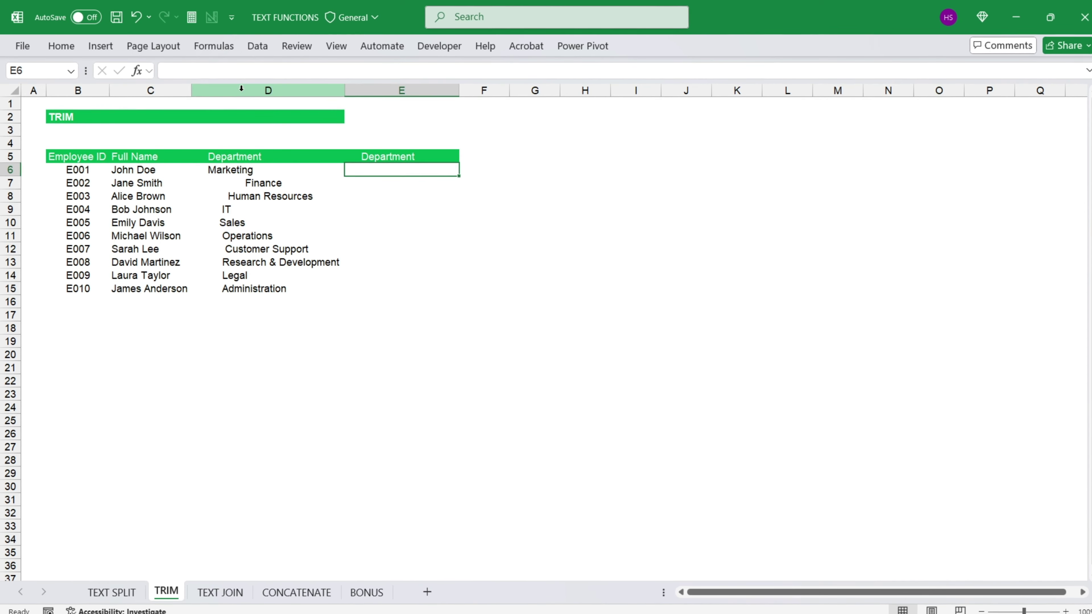
click(235, 89)
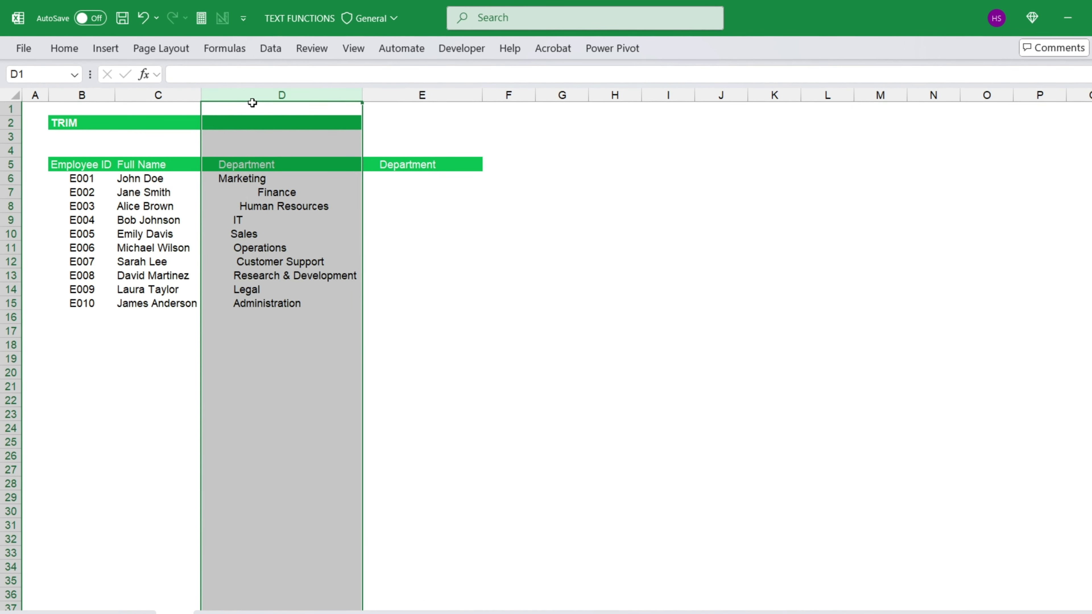
click(243, 176)
key(Down)
key(Down)
key(Down)
key(Down)
key(Down)
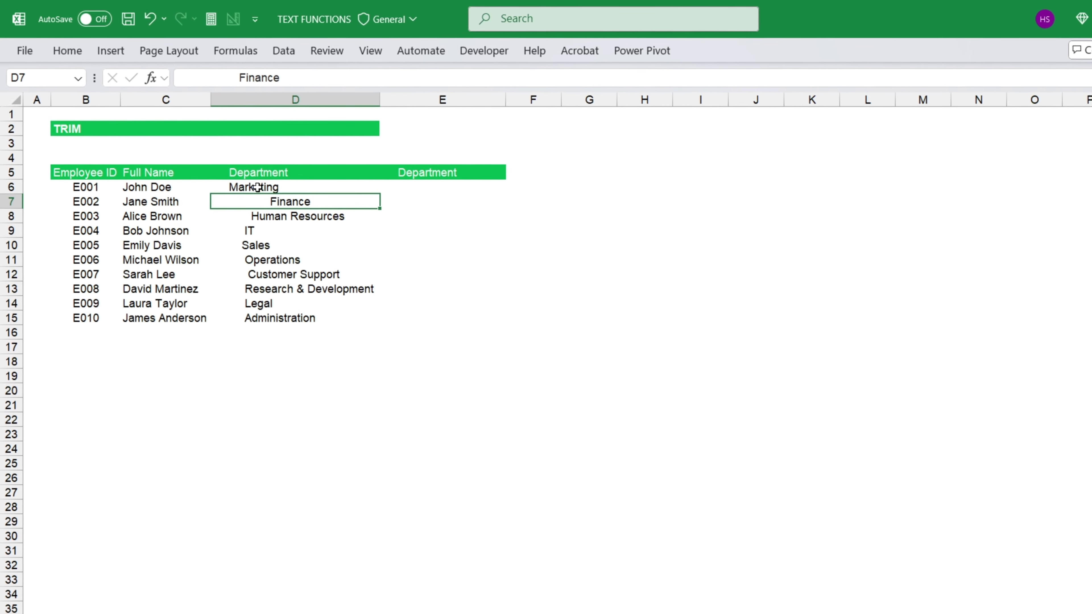
key(Up)
key(Up)
key(Up)
key(Up)
key(Up)
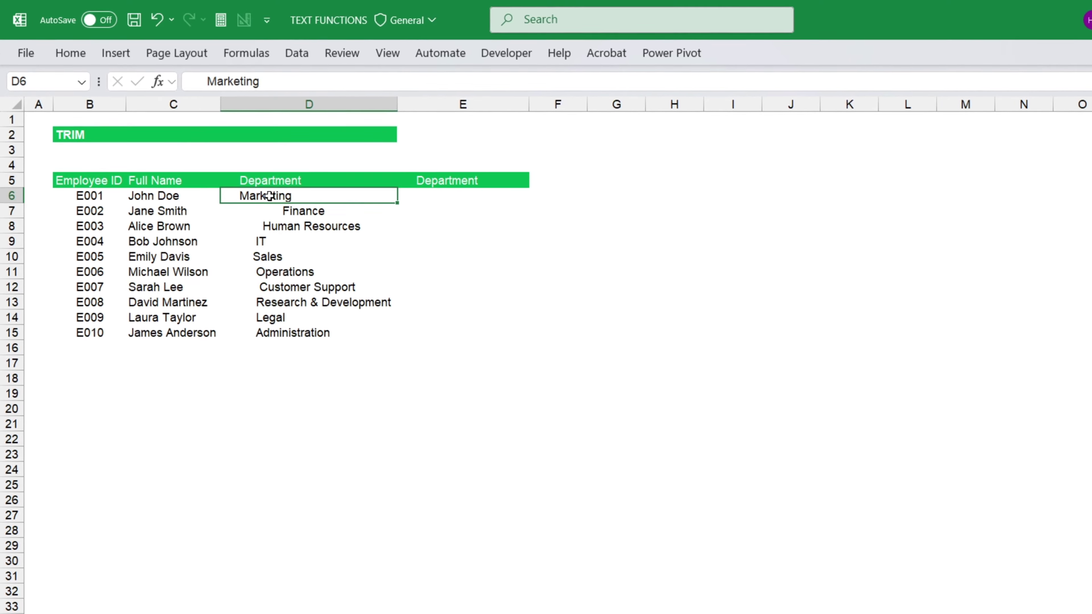
Step: Select the department entries D6:D15 and check their alignment formatting
key(shift+Down)
key(shift+Down)
key(shift+Down)
key(shift+Down)
key(shift+Down)
key(shift+Down)
key(shift+Down)
key(shift+Down)
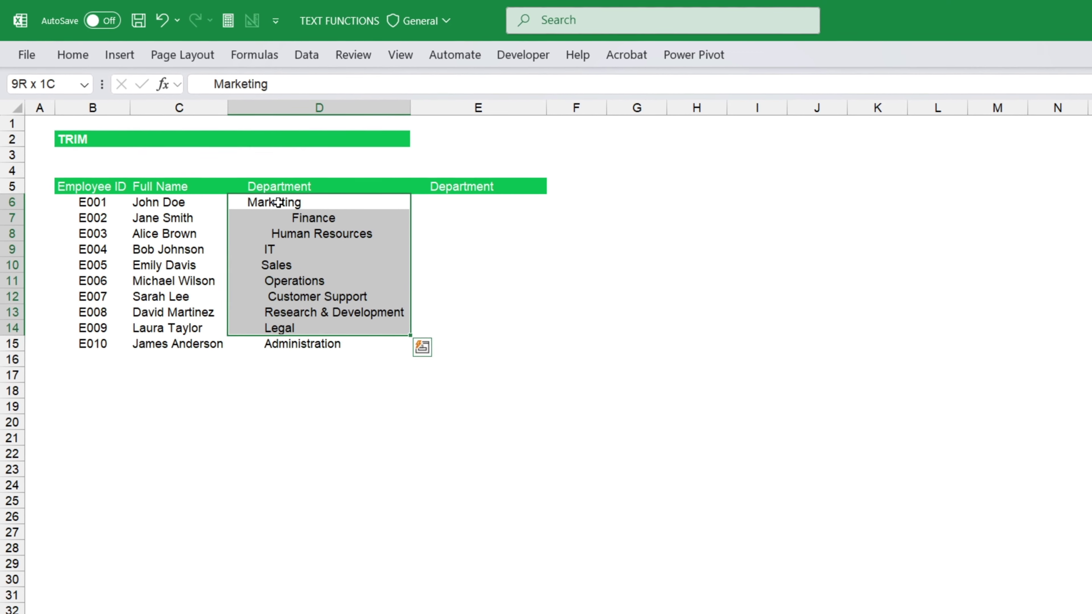
key(shift+Down)
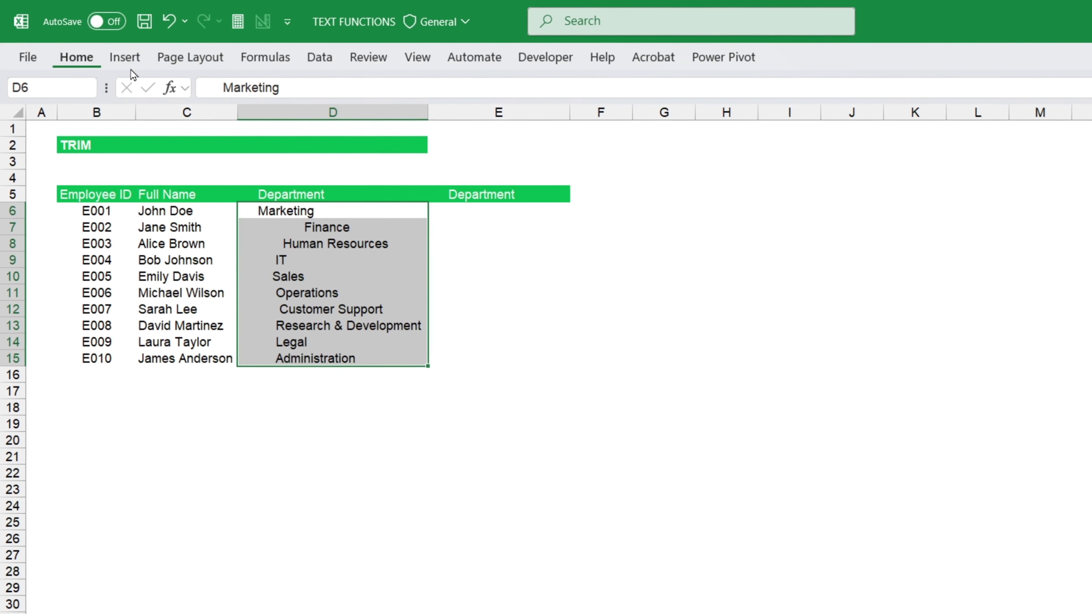
click(76, 57)
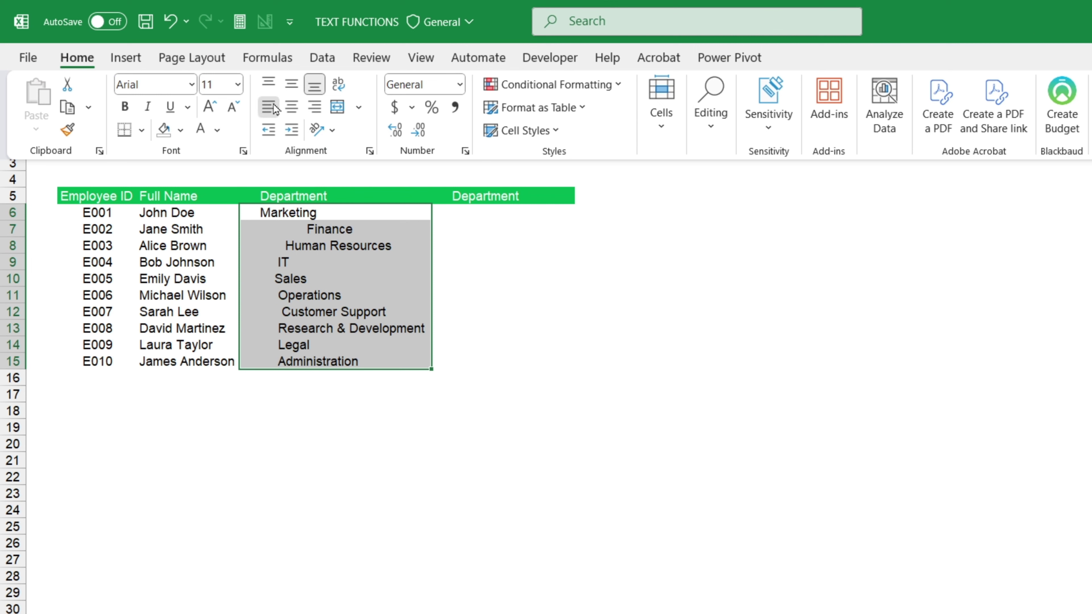
Step: Enter =TRIM(D6) in E6 to remove the extra spaces from the first department name
click(476, 212)
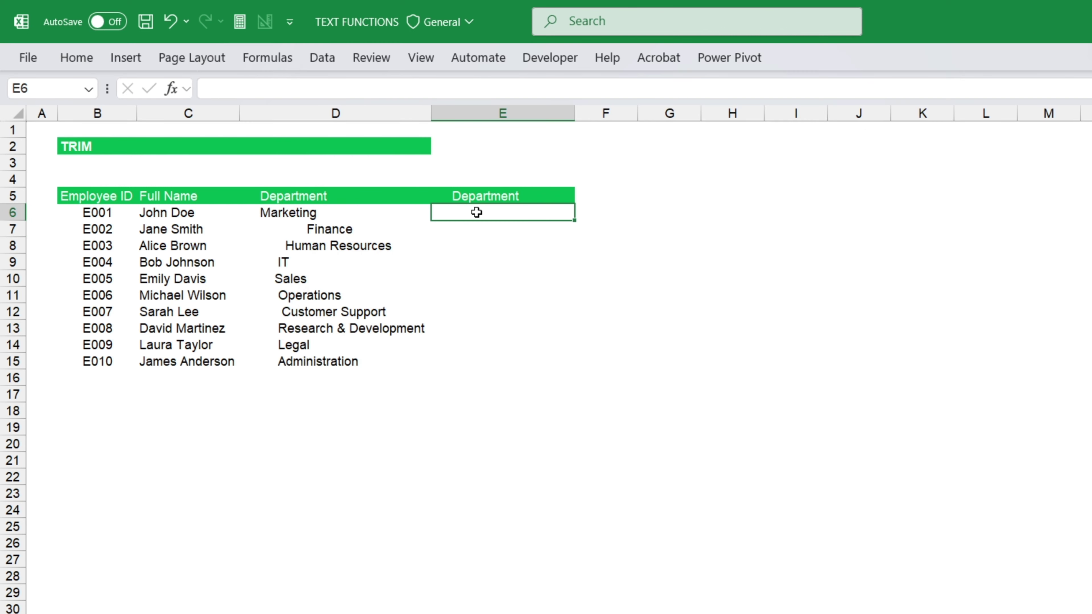
text(=ti)
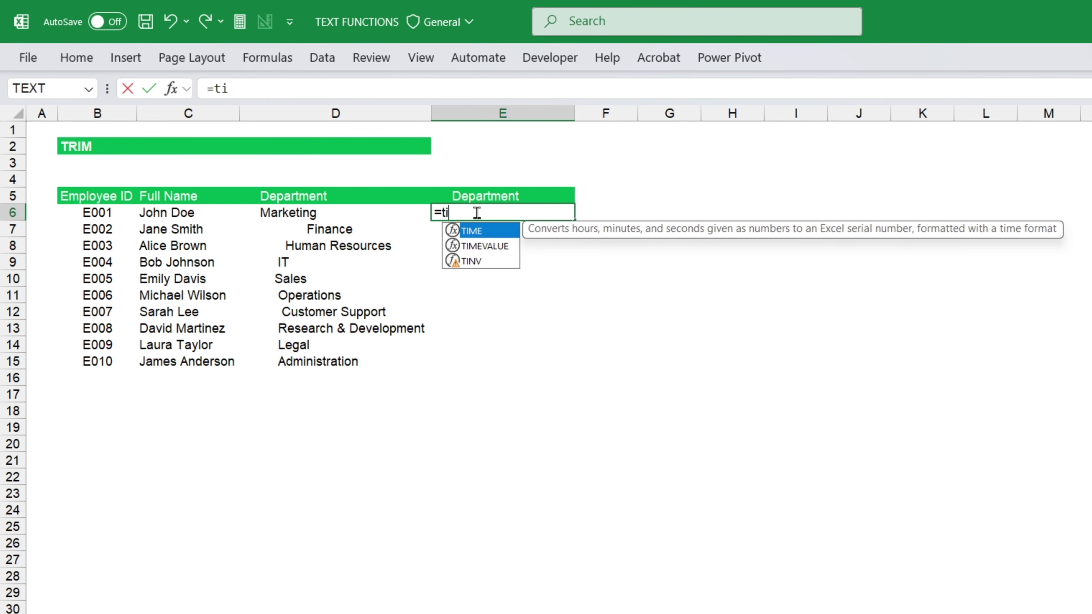
text(rm)
key(BackSpace)
key(BackSpace)
key(BackSpace)
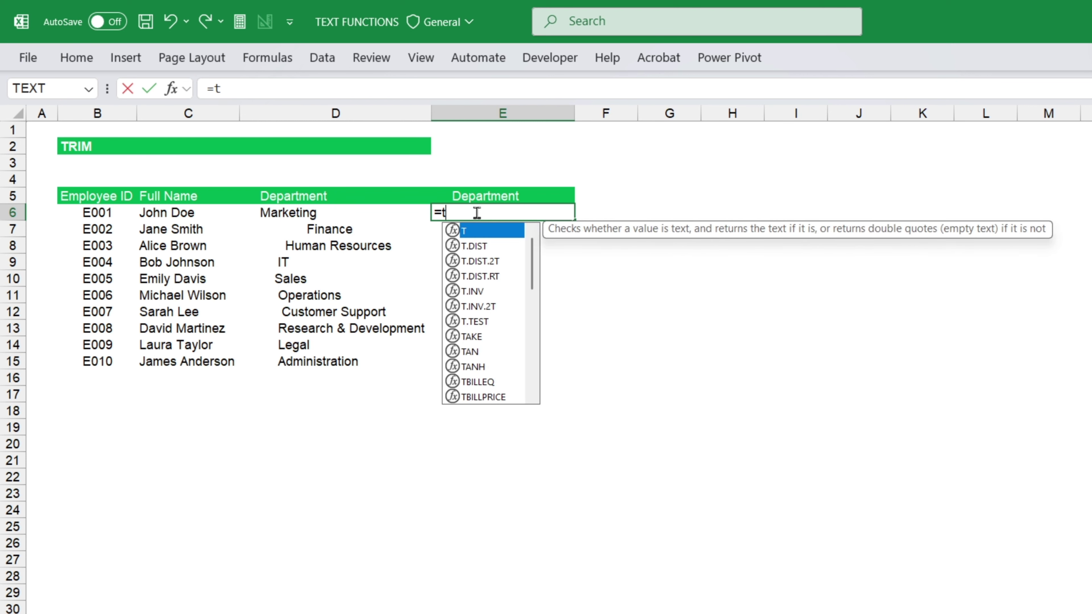
text(rim)
key(Tab)
click(331, 214)
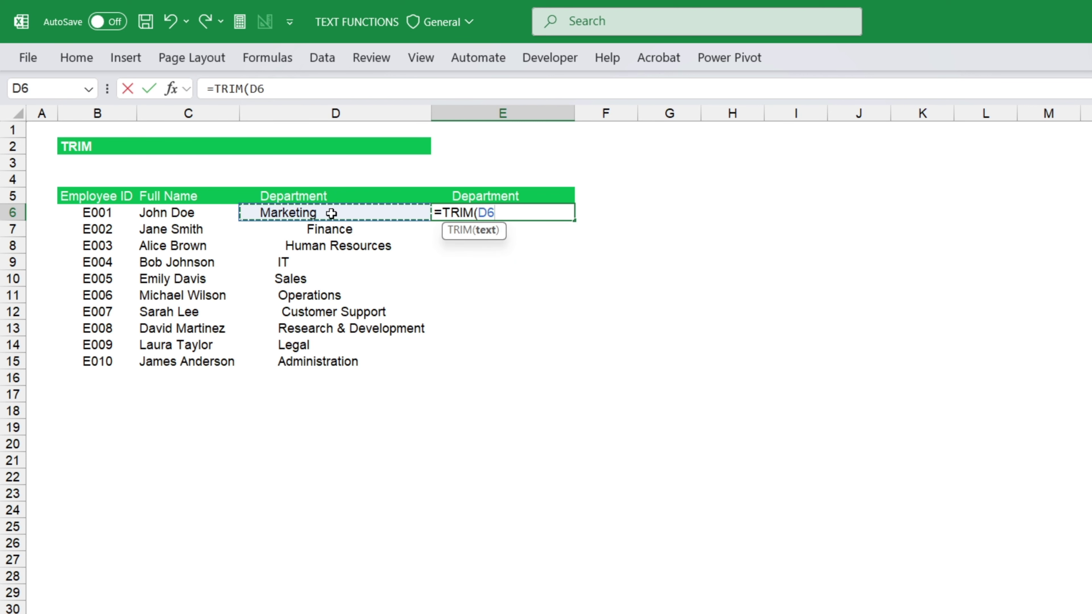
text())
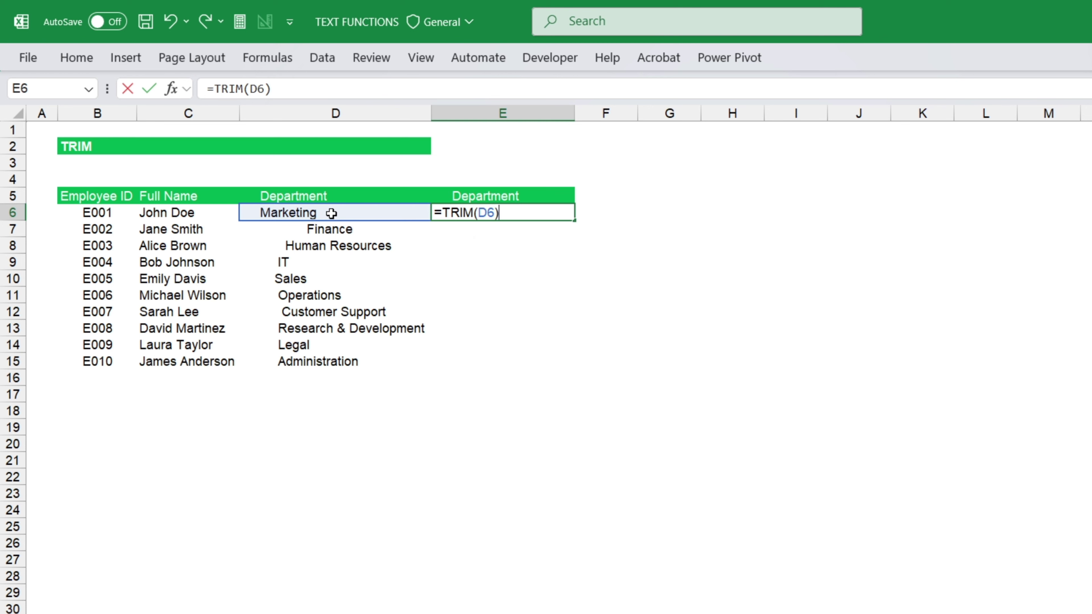
key(Return)
Step: Fill the TRIM formula from E6 down through E15
key(Up)
key(shift+Down)
key(shift+Down)
key(shift+Down)
key(shift+Down)
key(shift+Down)
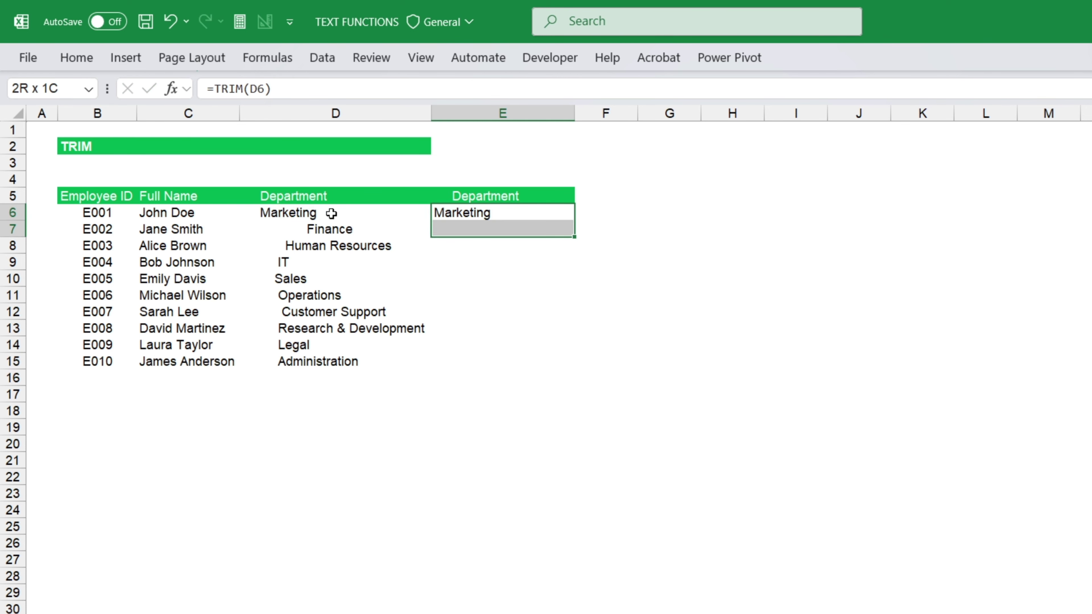
key(shift+Down)
key(shift+Down)
key(shift+Down)
key(shift+Down)
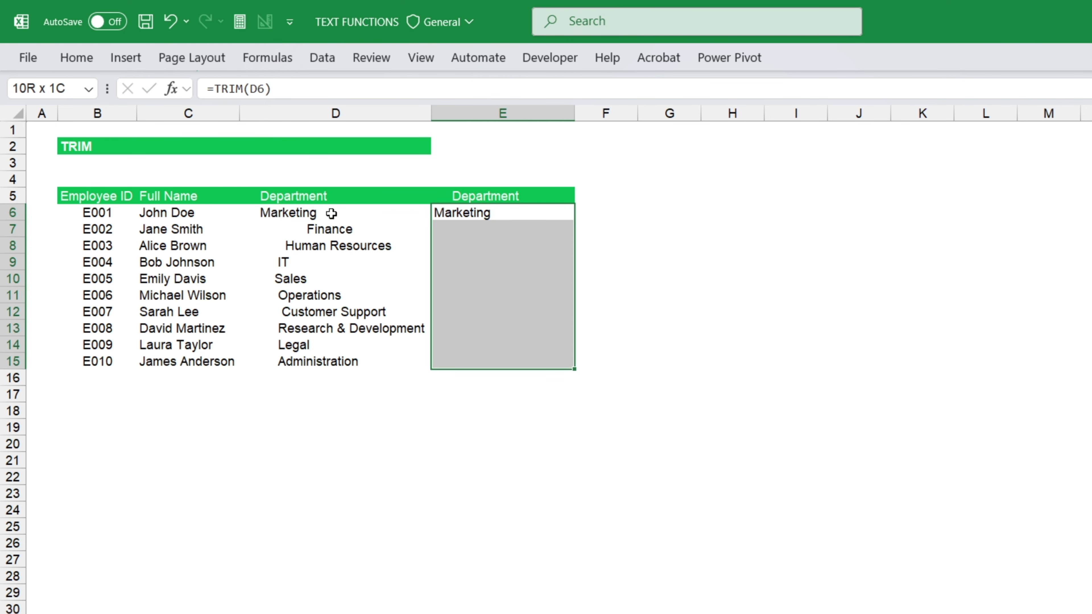
key(ctrl+d)
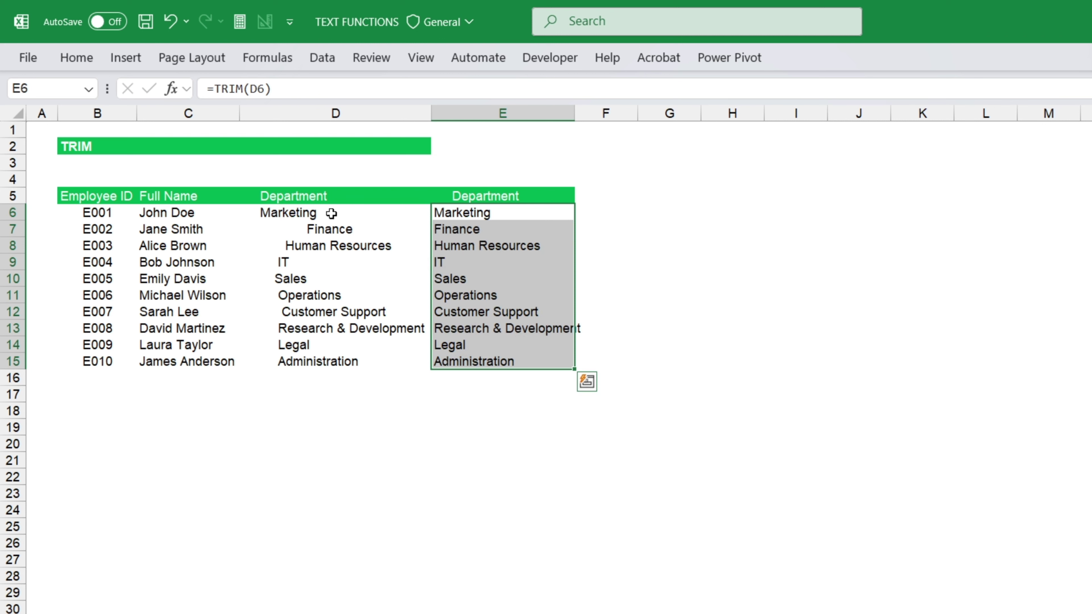
key(Up)
key(Down)
key(Down)
key(Up)
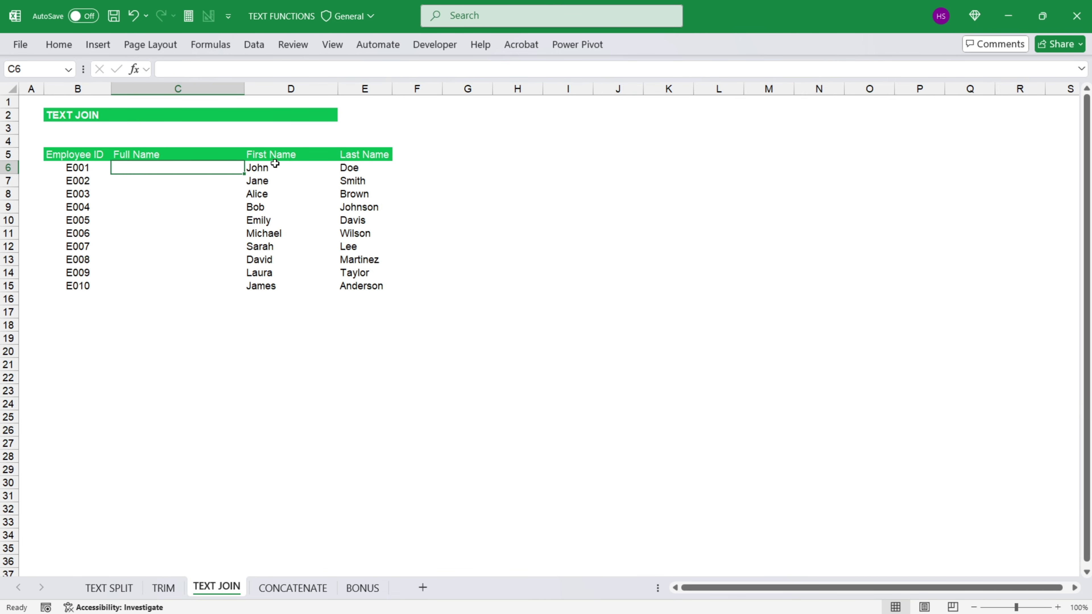
Step: Enter =TEXTJOIN(" ",TRUE,D6,E6) in C6 of the TEXT JOIN sheet to combine the first and last names
click(274, 166)
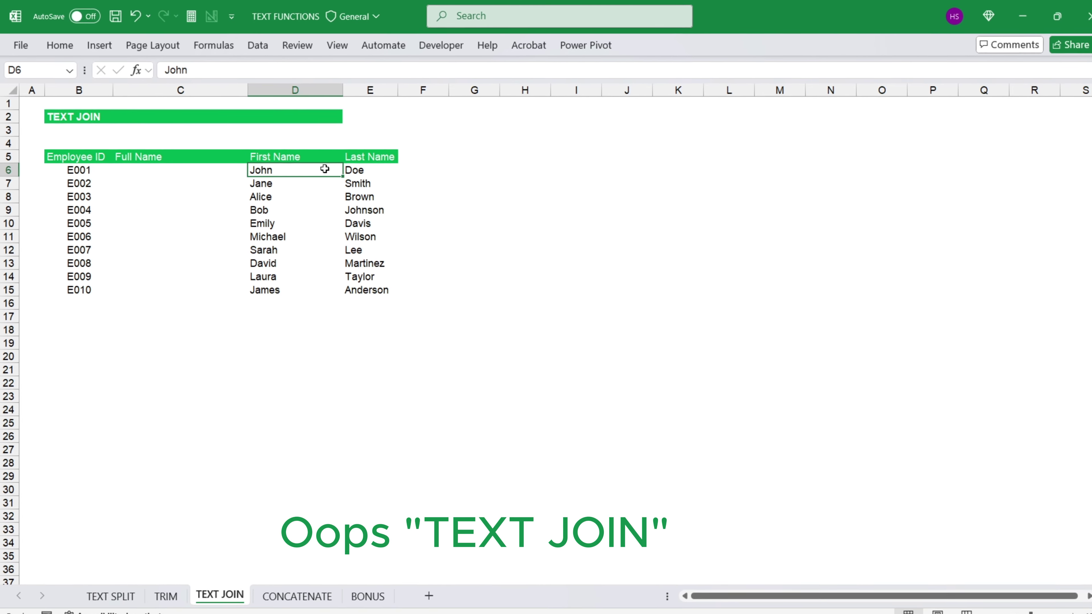
click(351, 168)
click(296, 171)
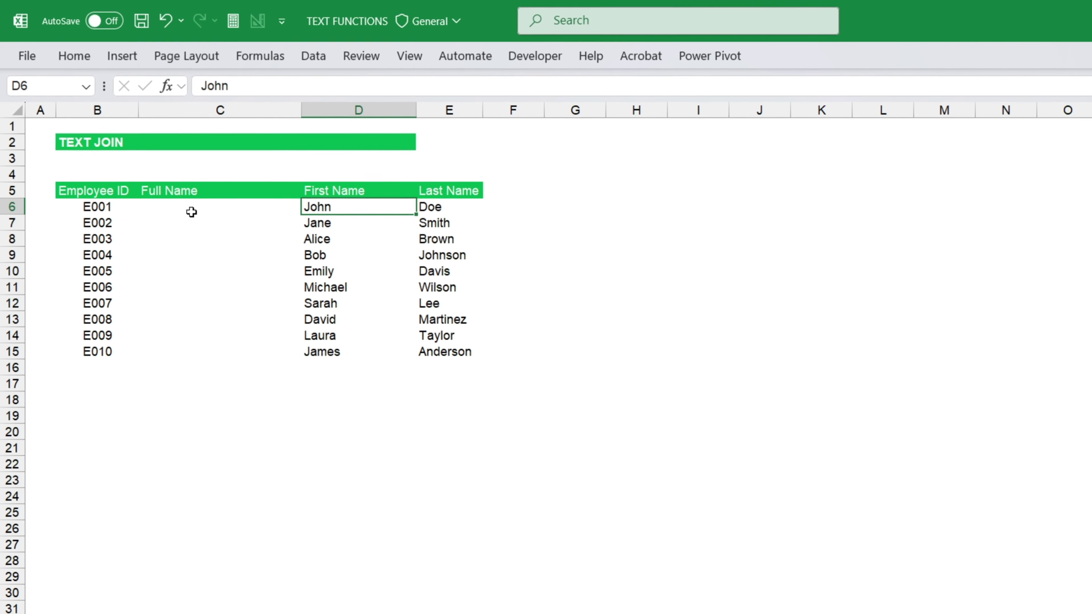
click(182, 201)
text(=textjoin)
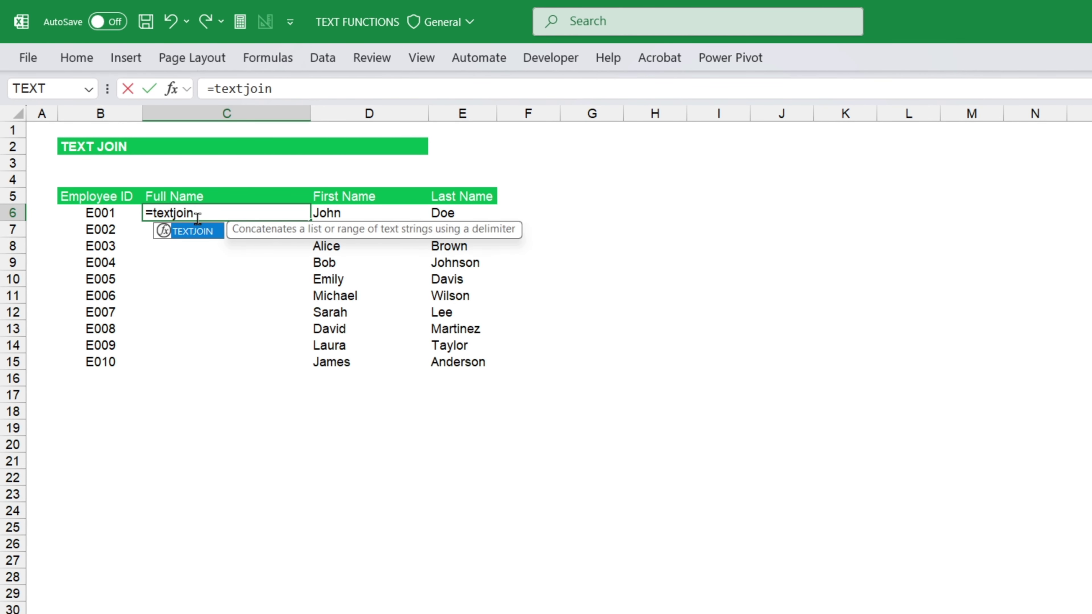
key(Tab)
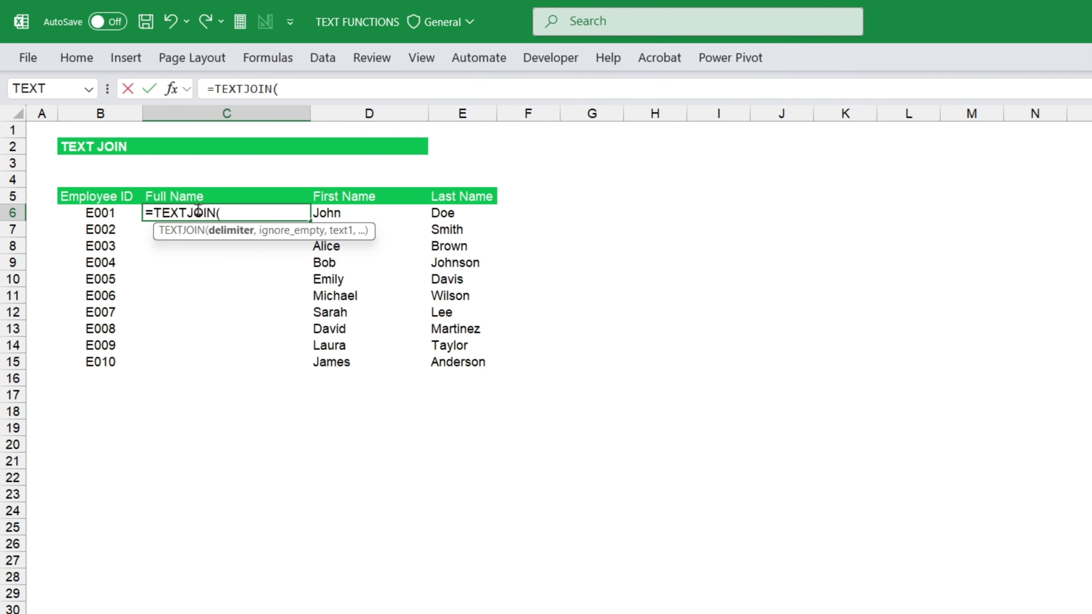
click(291, 85)
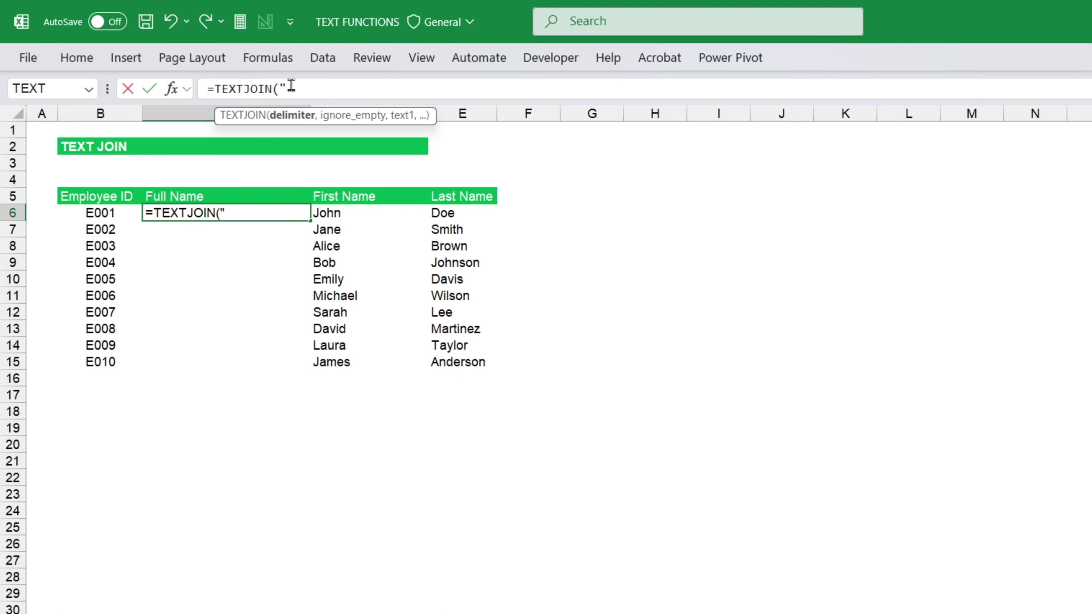
text(" ",)
key(Tab)
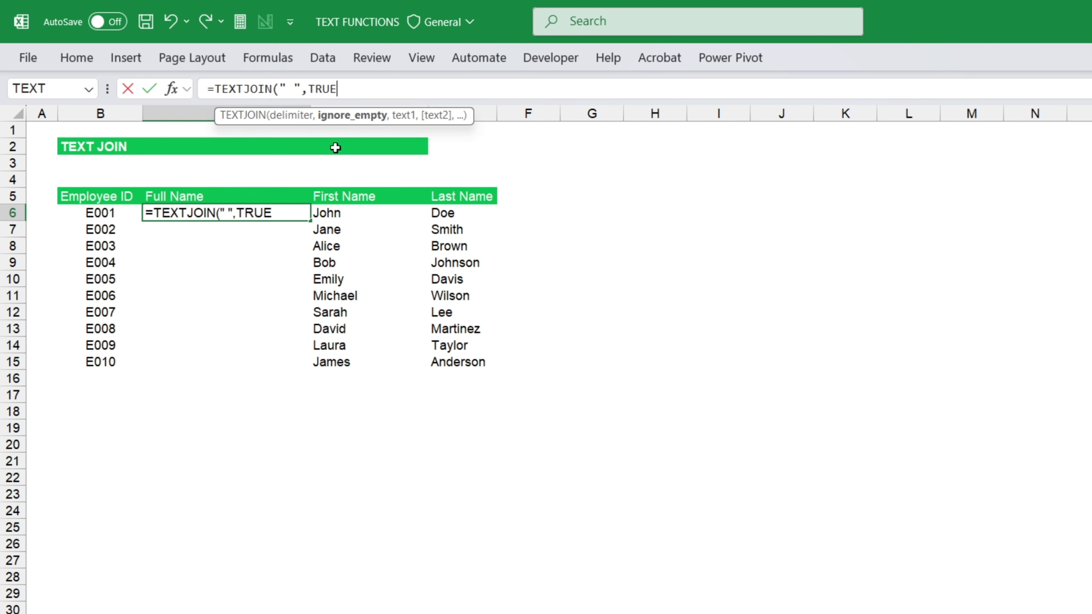
text(,)
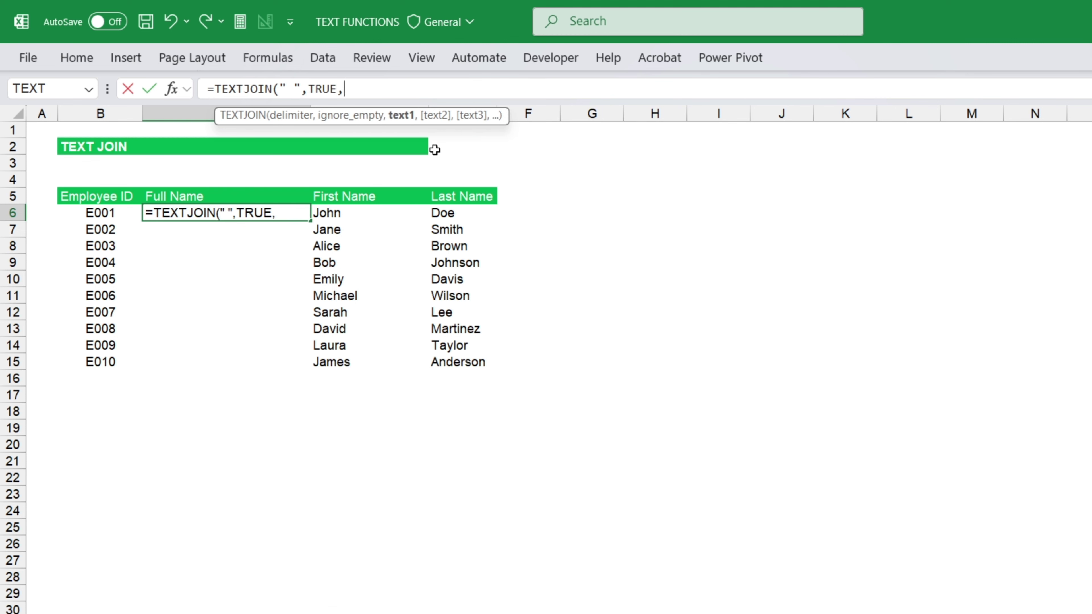
click(357, 211)
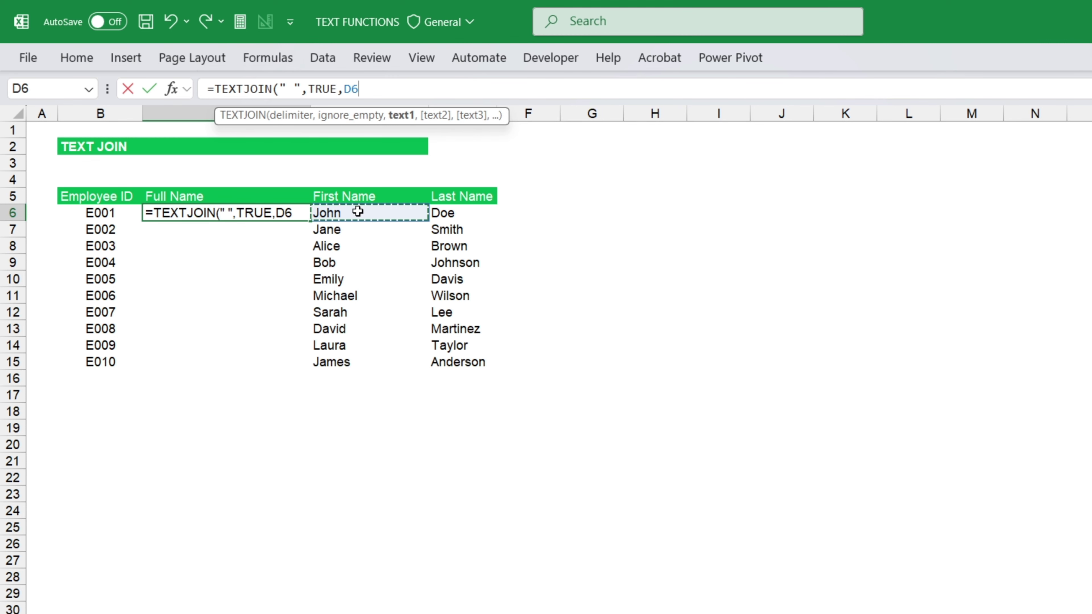
text(,)
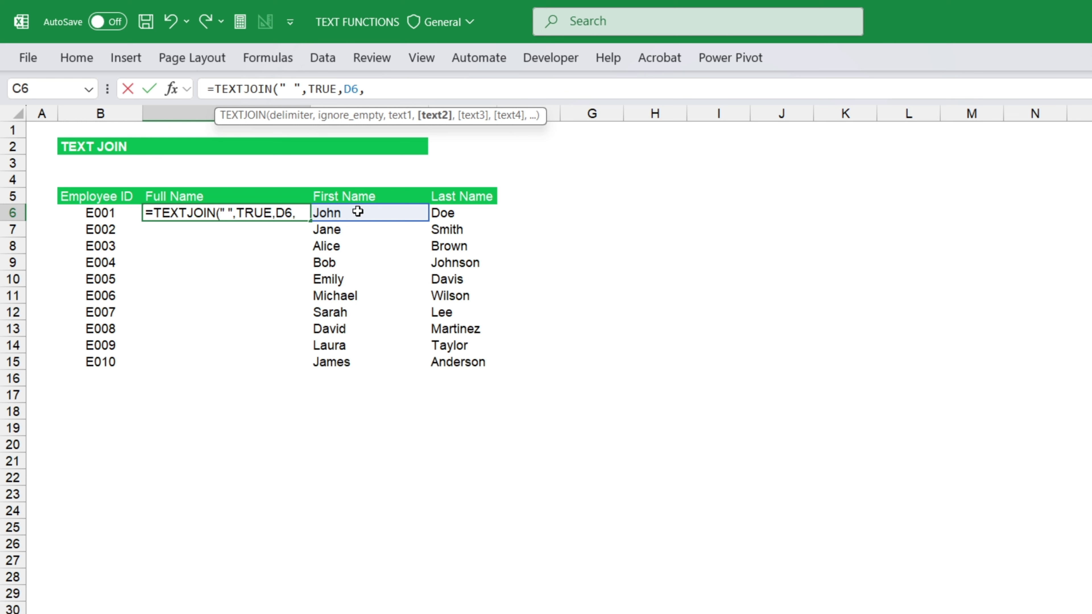
click(473, 214)
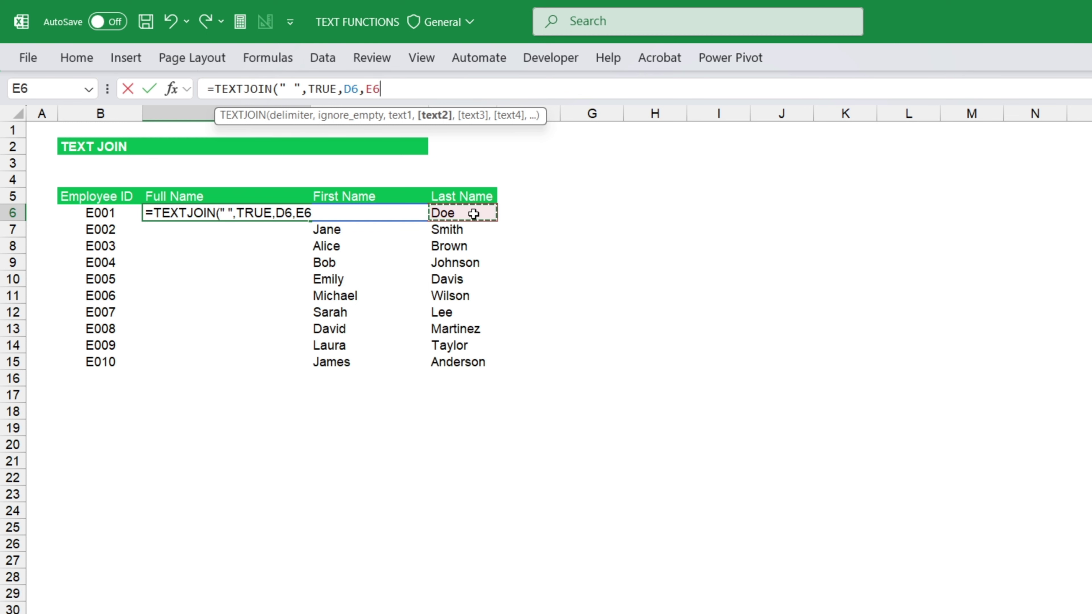
text())
key(ctrl+Return)
Step: Fill the TEXTJOIN formula from C6 down through C15
key(shift+Down)
key(shift+Down)
key(shift+Down)
key(shift+Down)
key(shift+Down)
key(shift+Down)
key(shift+Down)
key(shift+Down)
key(shift+Down)
key(ctrl+d)
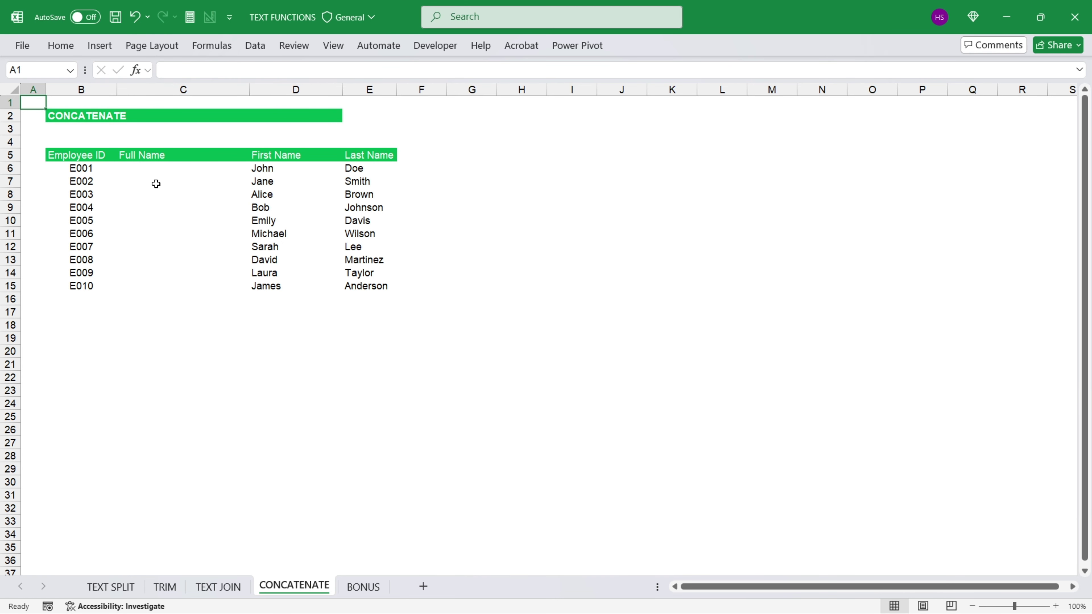
Step: Enter =CONCATENATE(D6," ",E6) in C6 of the CONCATENATE sheet to build the first full name
click(153, 173)
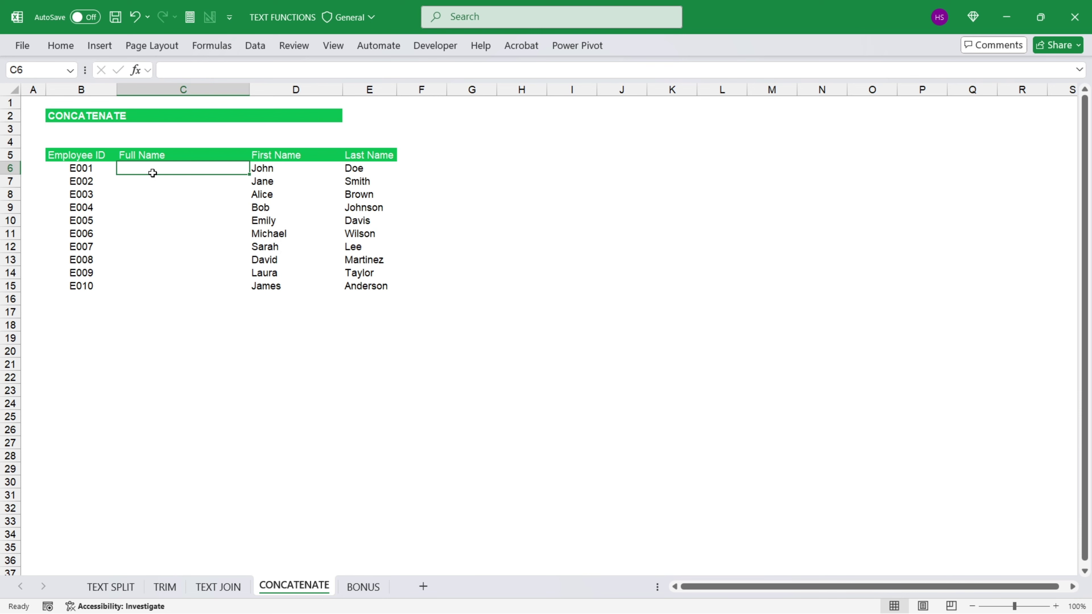
text(=conte)
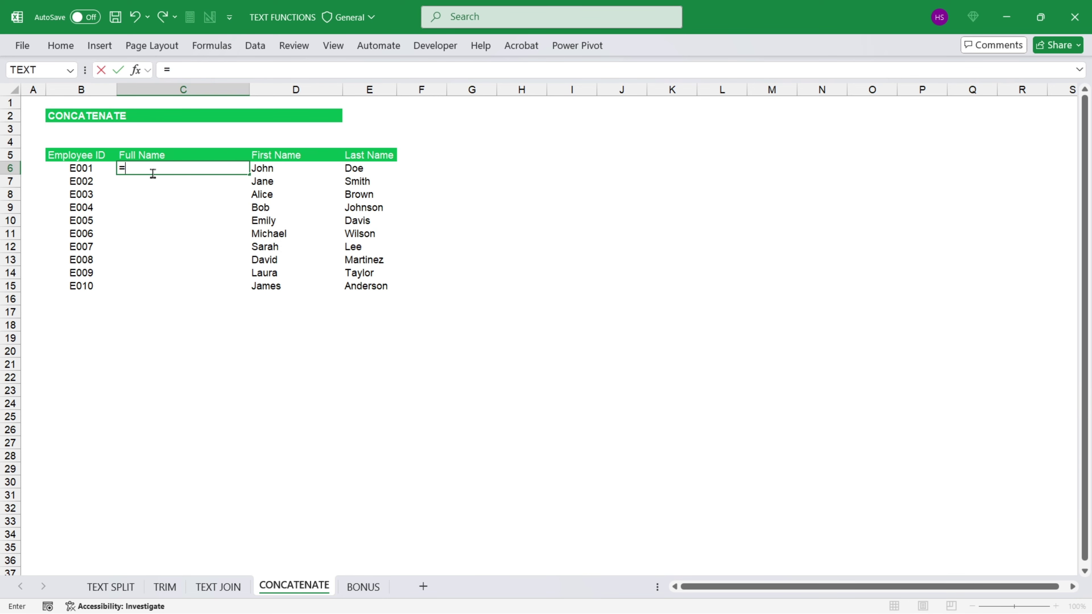
key(BackSpace)
key(BackSpace)
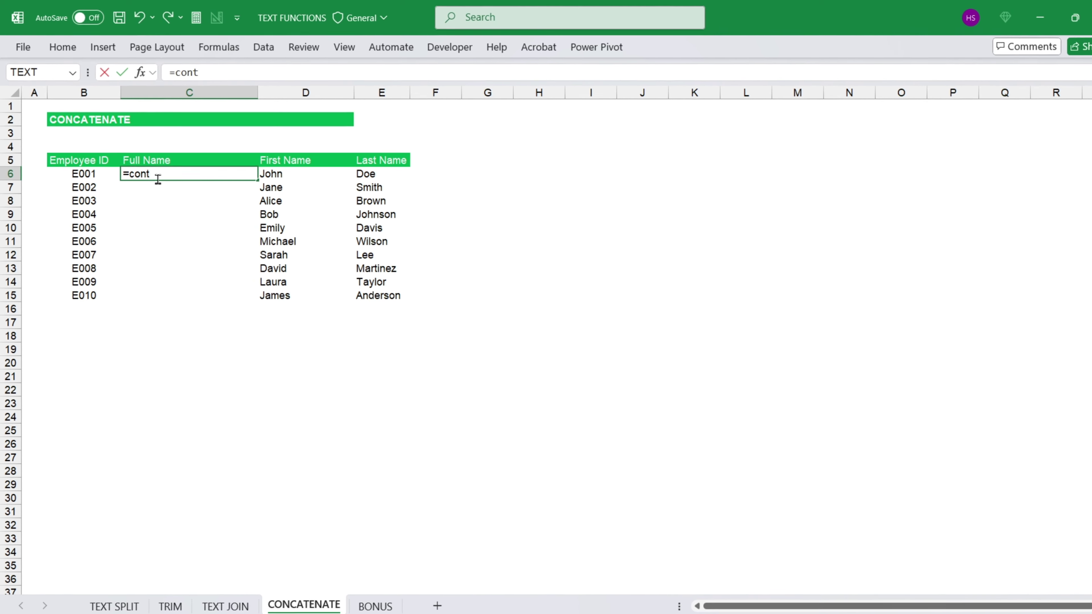
text(c)
key(Down)
key(Tab)
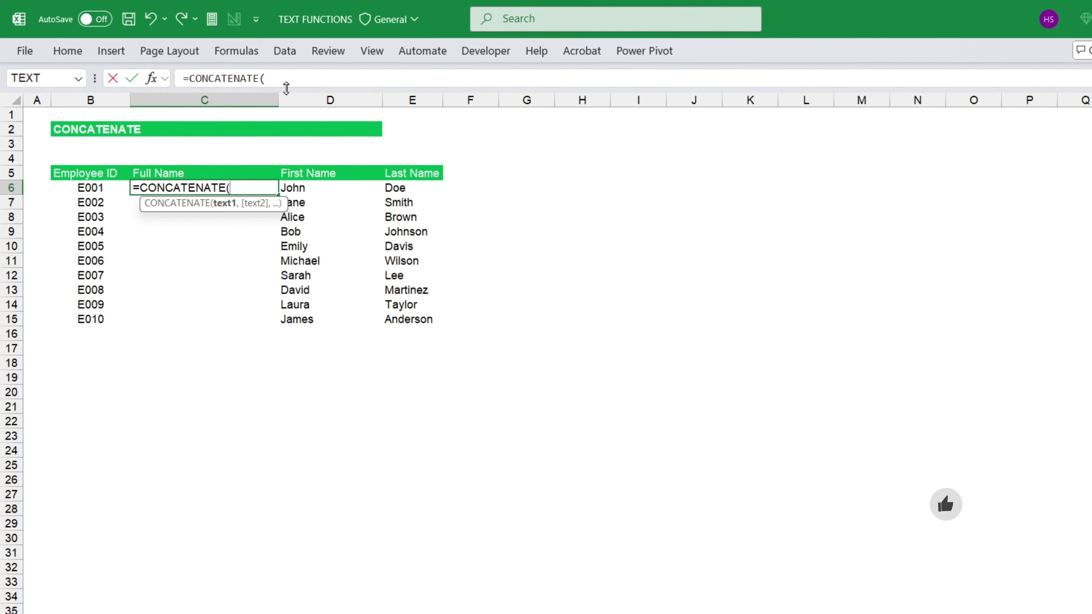
click(305, 79)
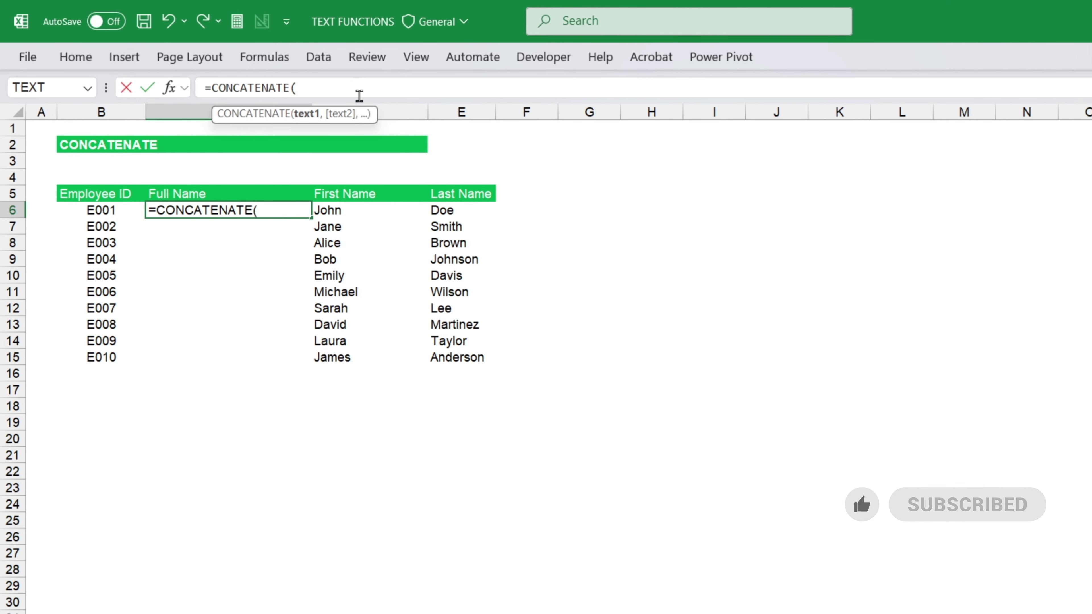
click(355, 210)
text(,)
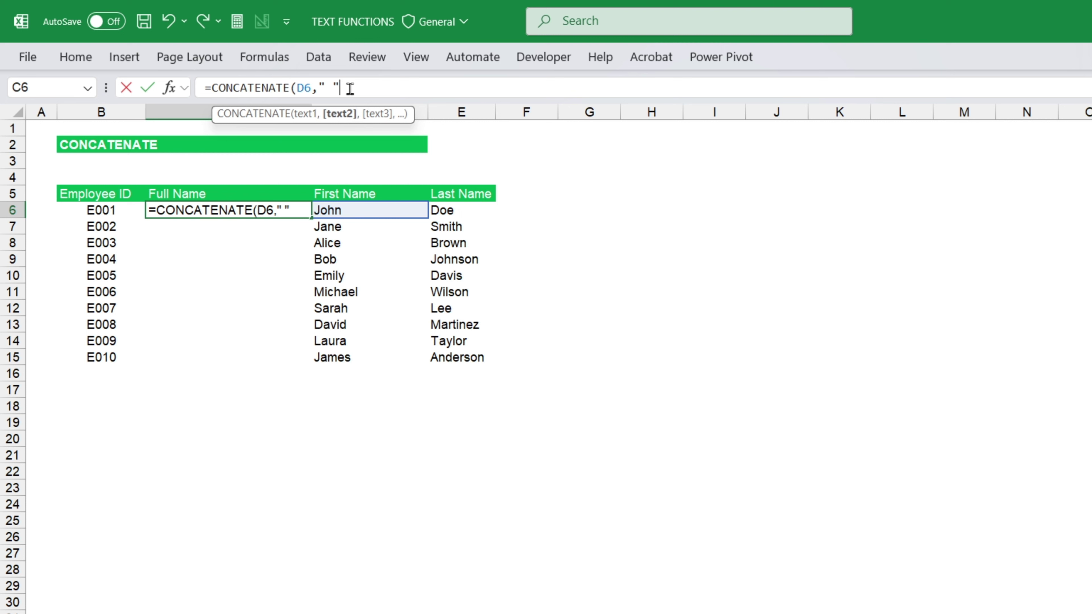
text(,)
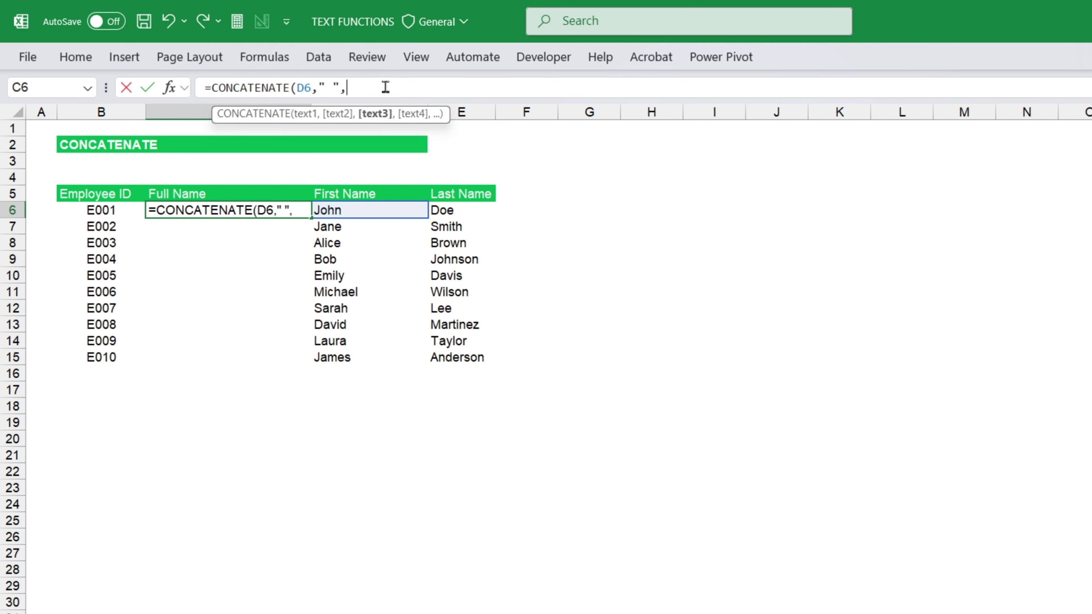
click(465, 210)
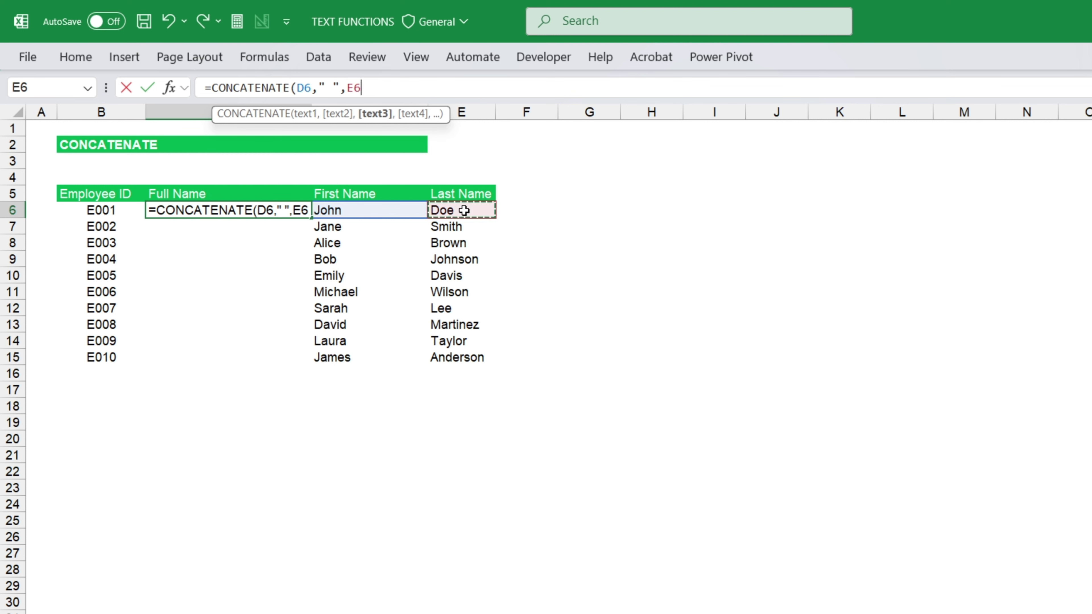
text())
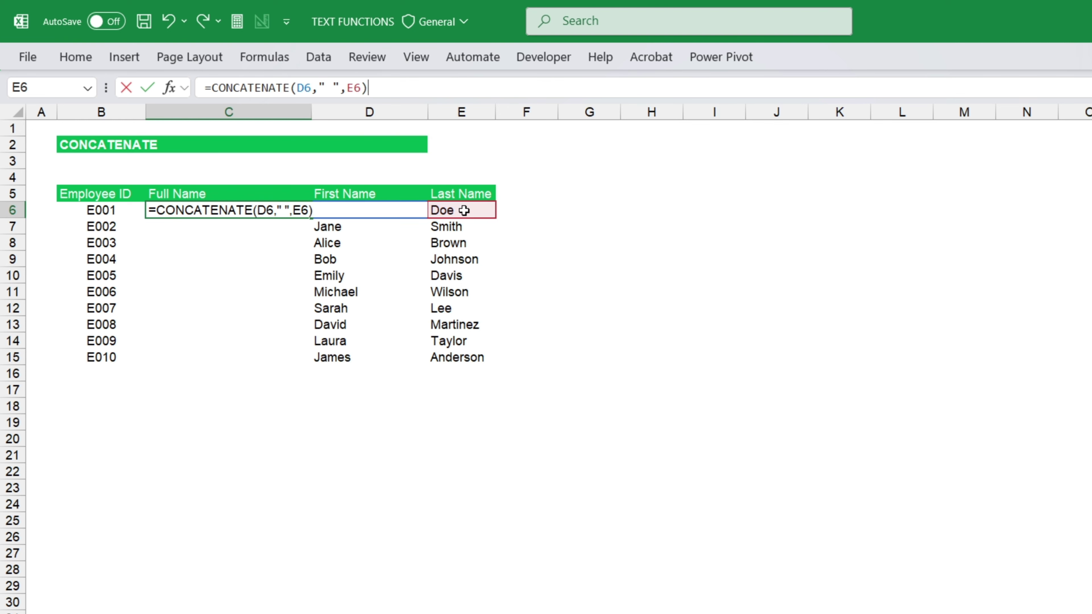
key(Return)
Step: Fill the CONCATENATE formula down C6:C15 and select C6 again
drag(228, 210, 227, 357)
key(ctrl+d)
click(231, 210)
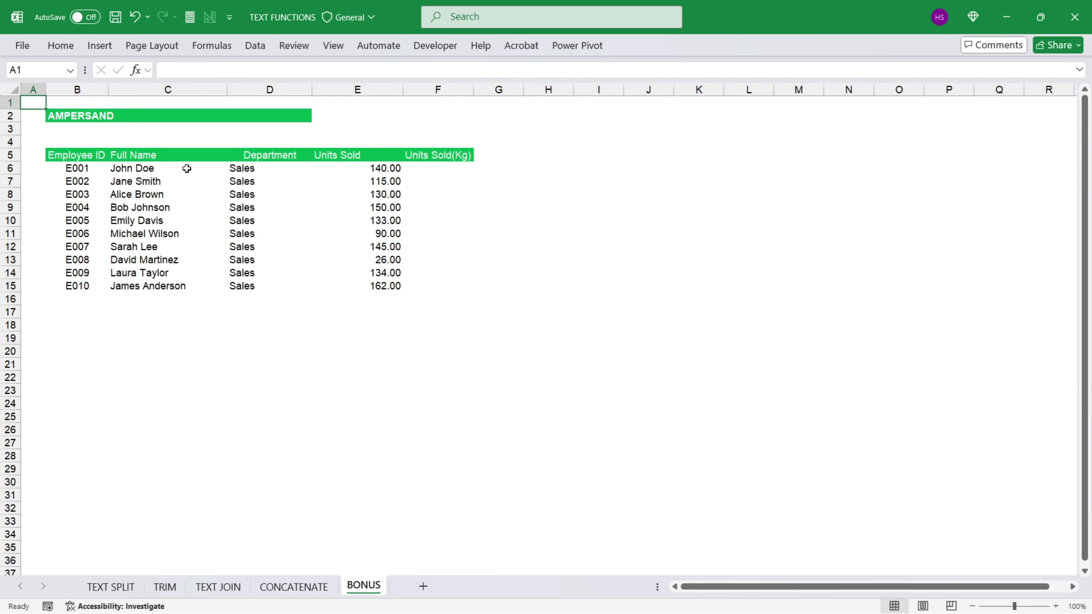
Step: Examine the Department header and the Units Sold entries E6:E15 on the BONUS sheet
click(293, 163)
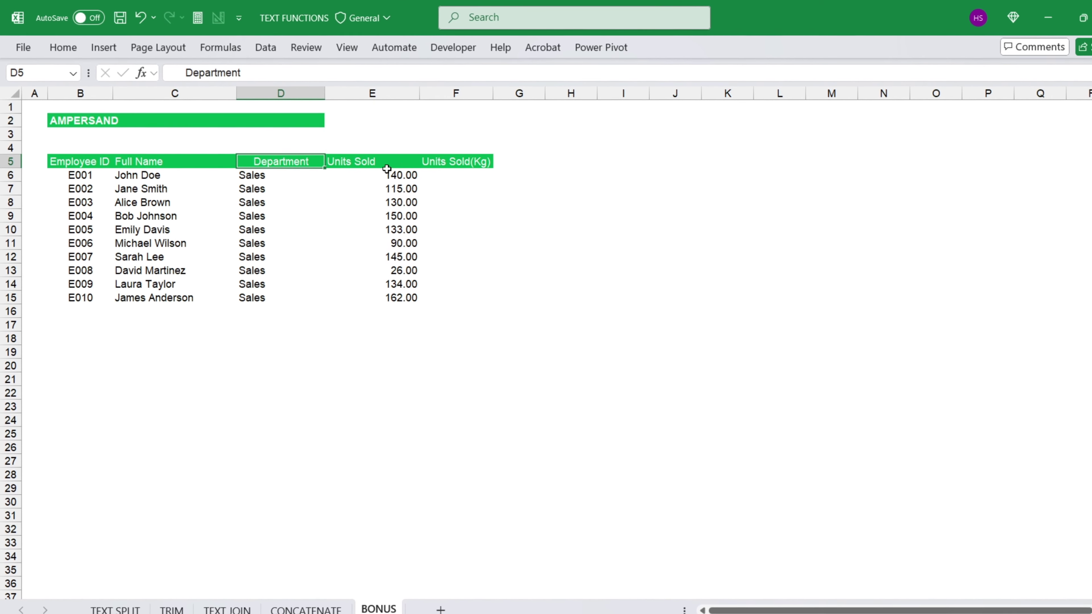
click(394, 174)
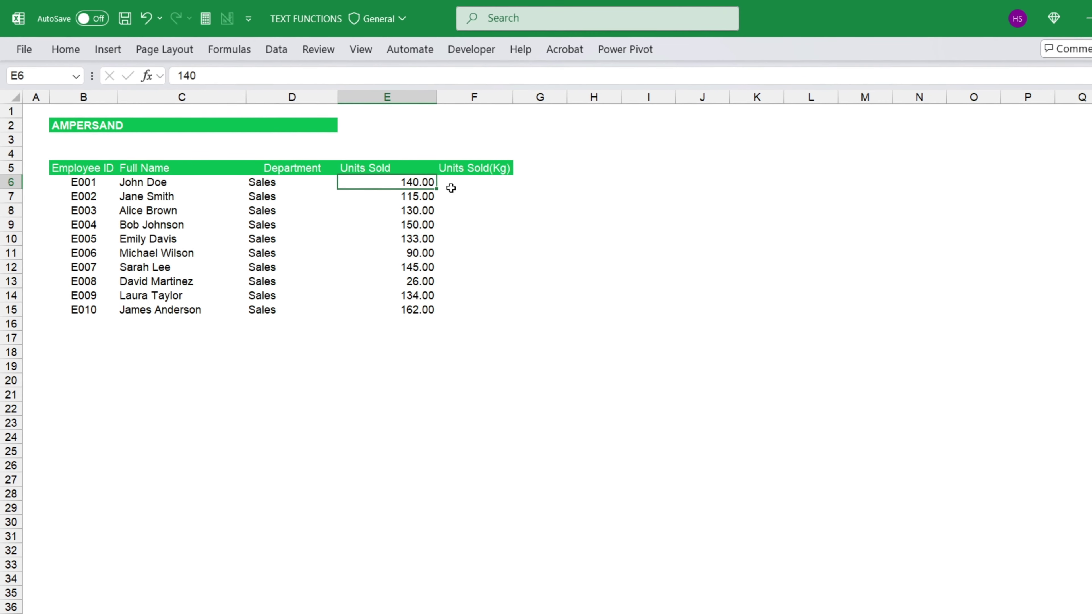
key(shift+Down)
key(shift+Down)
key(shift+Down)
key(shift+Down)
key(shift+Down)
key(shift+Down)
key(shift+Down)
key(shift+Down)
key(shift+Down)
key(Up)
key(Down)
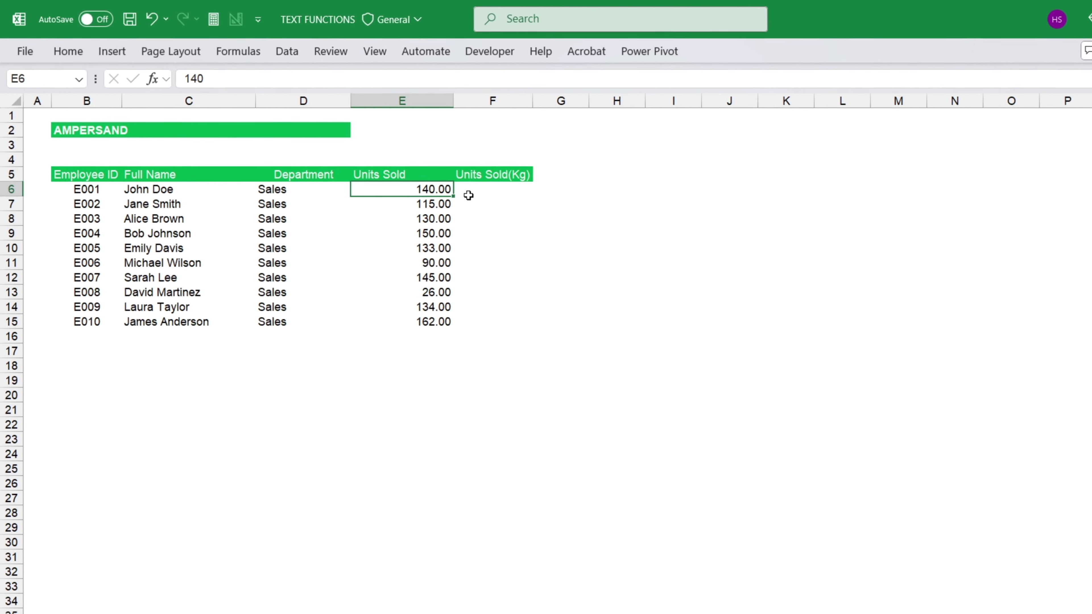
key(Up)
key(Right)
key(Left)
key(Down)
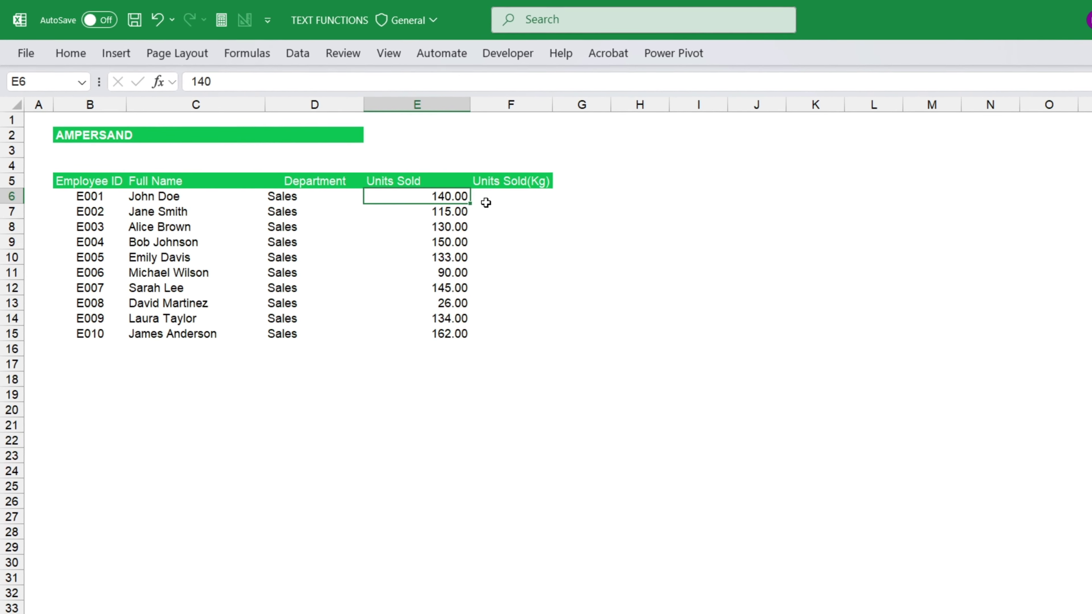
key(Down)
key(Up)
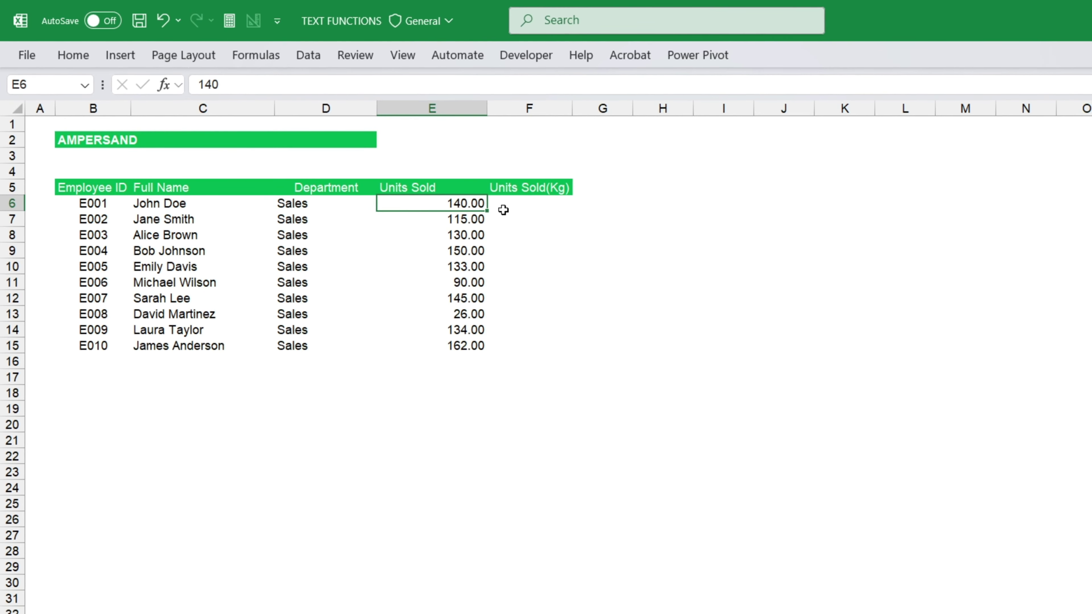
key(Down)
key(Up)
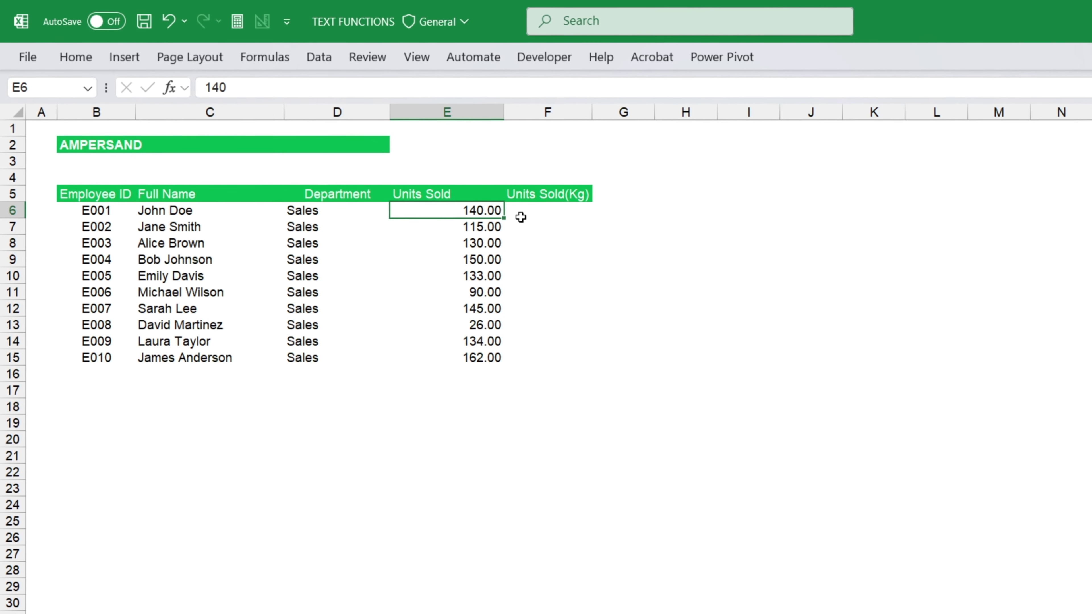
Step: Enter =E6&"kg" in F6 to append the unit to the first Units Sold value
click(517, 216)
text(=)
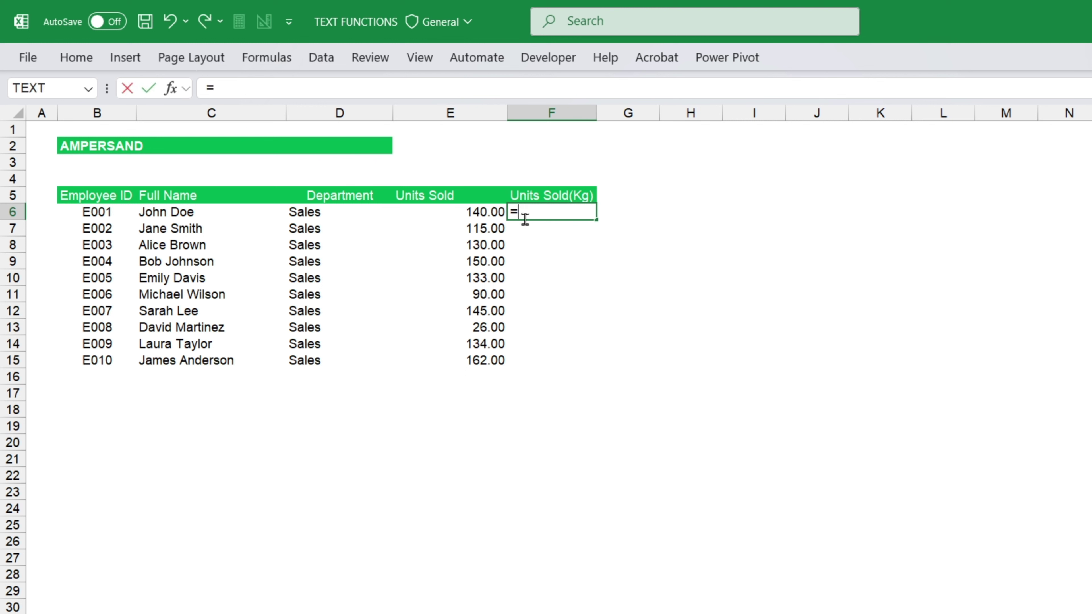
click(472, 217)
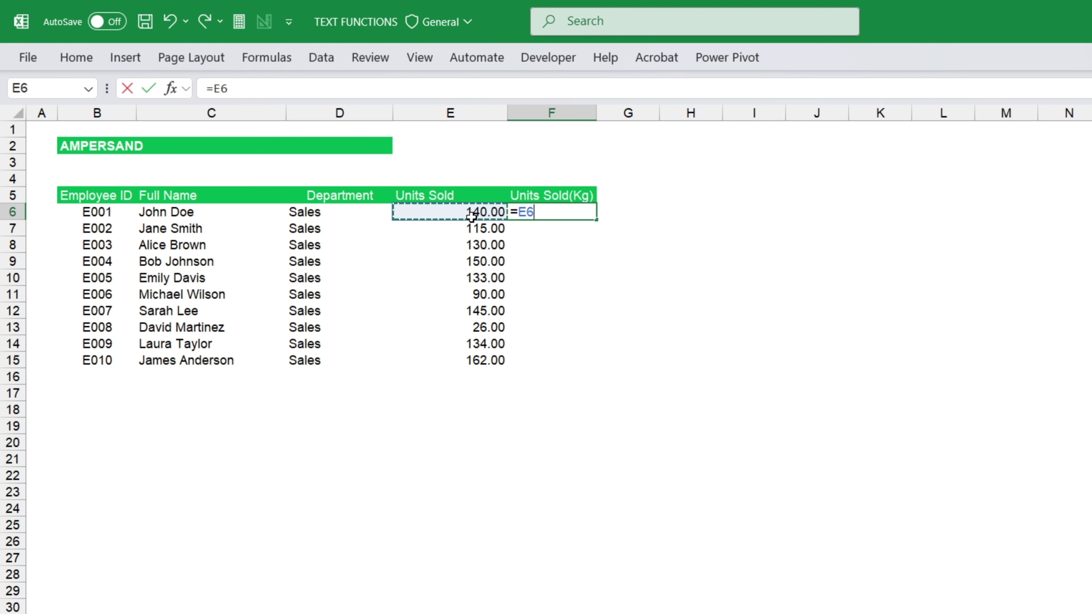
text(&"kg)
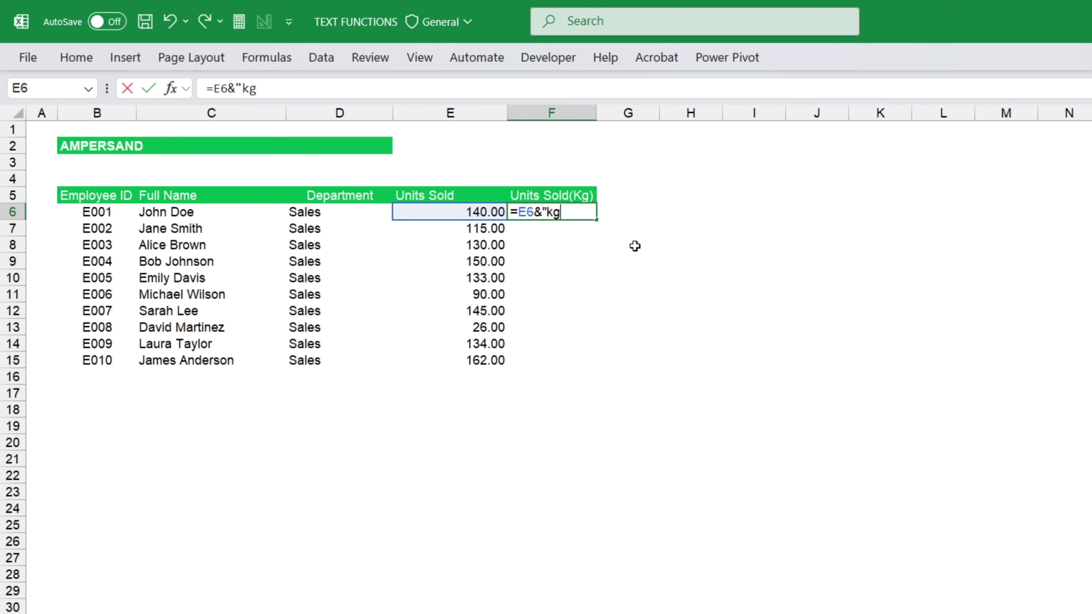
key(Return)
Step: Fill the ampersand formula from F6 down through F15
key(Up)
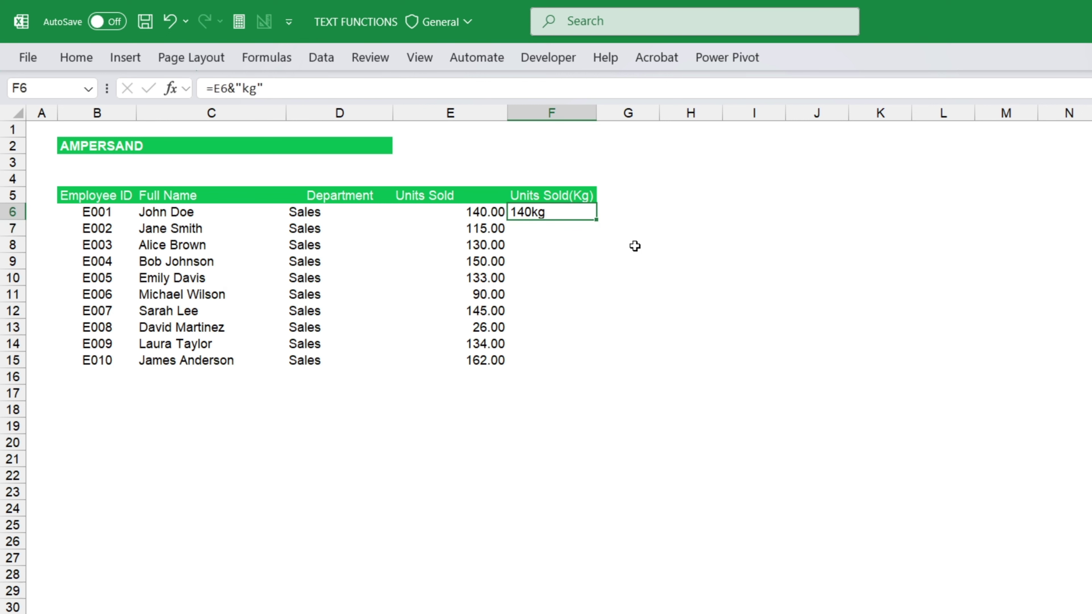
key(shift+Down)
key(shift+Down)
key(shift+Down)
key(shift+Down)
key(shift+Down)
key(shift+Down)
key(shift+Down)
key(shift+Down)
key(shift+Down)
key(ctrl+d)
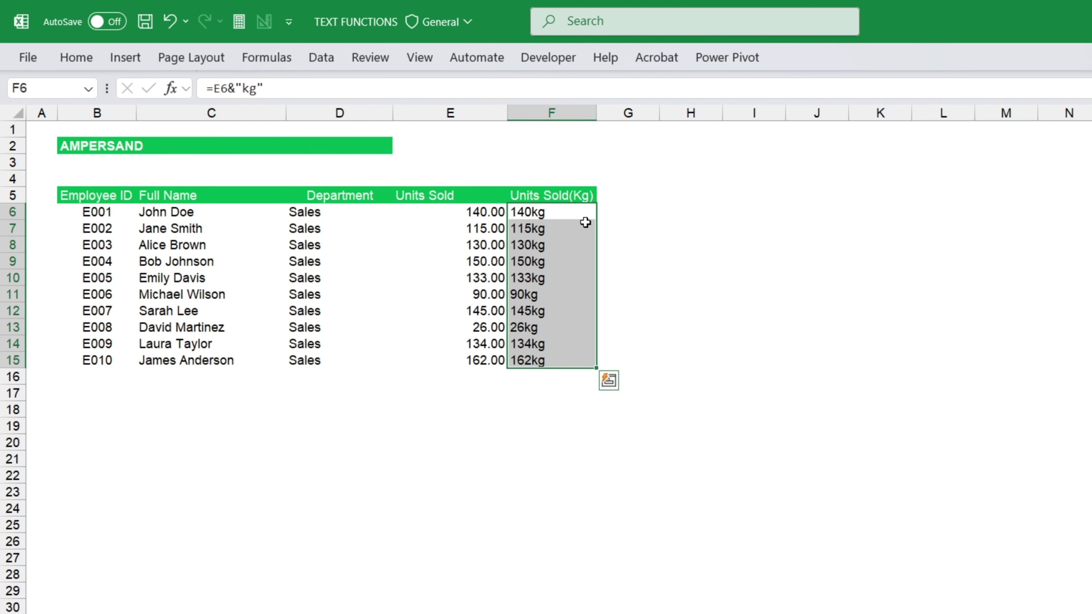
Step: Compare the formulas in F7 and F6 with the plain number in E6
click(561, 222)
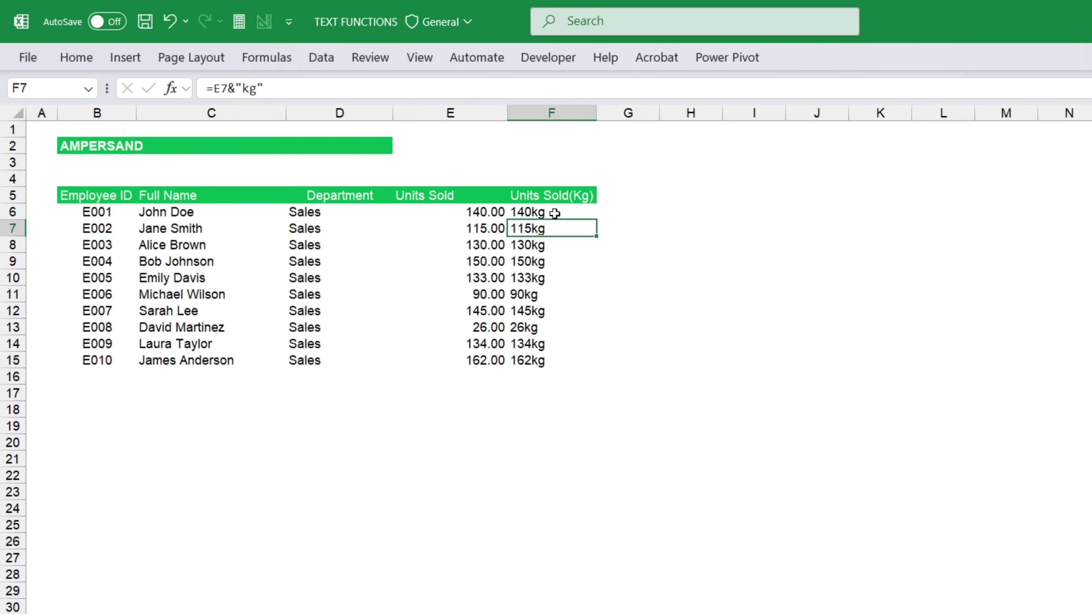
click(581, 213)
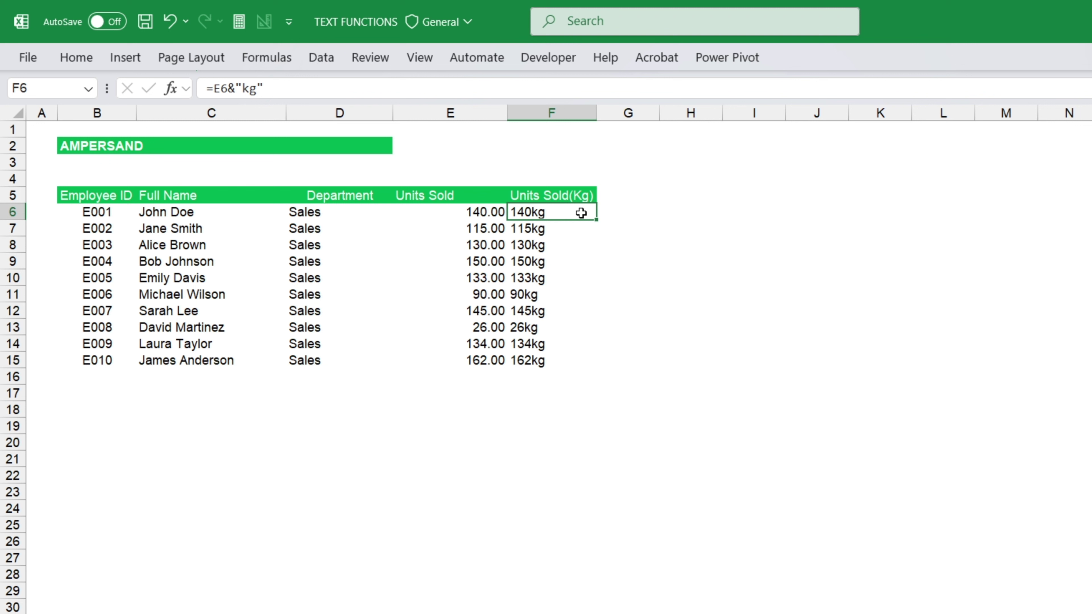
click(496, 210)
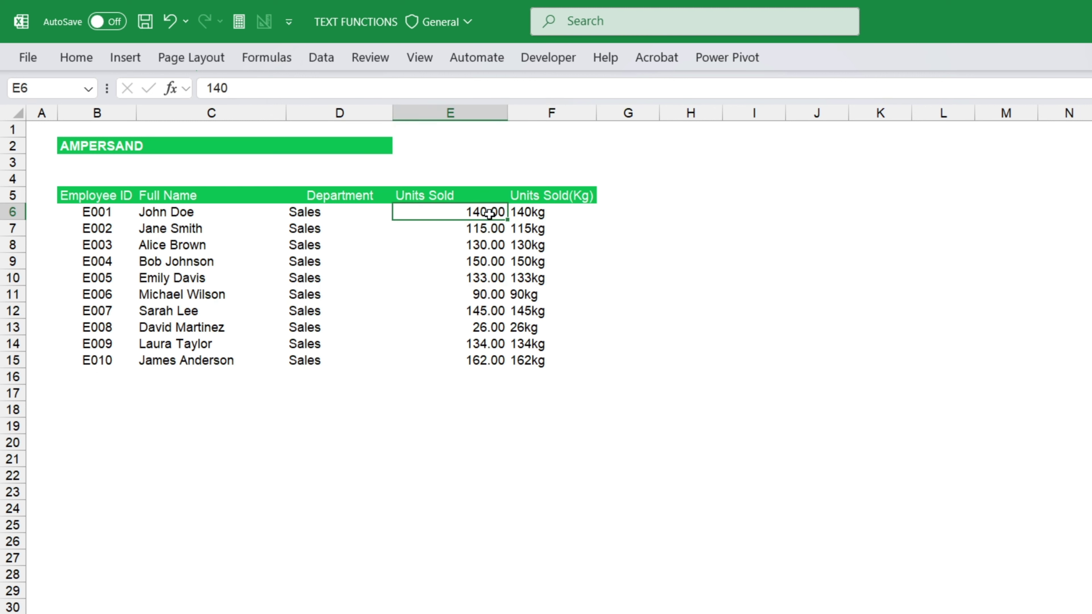
click(529, 211)
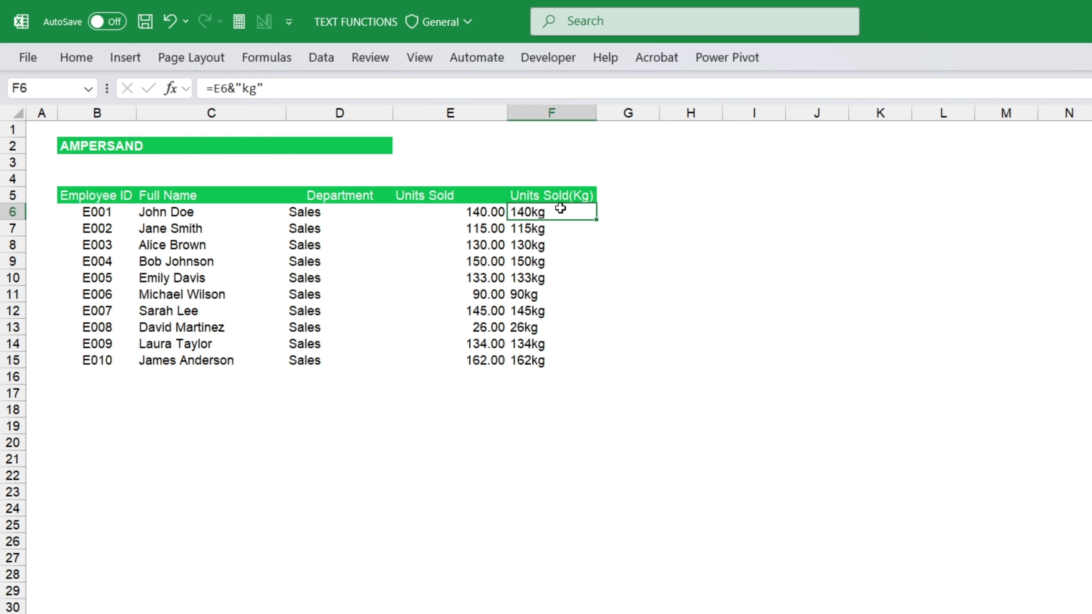
double_click(581, 212)
Step: Begin an ISTEXT formula in G6 beside the first Units Sold(Kg) entry
click(631, 213)
double_click(630, 212)
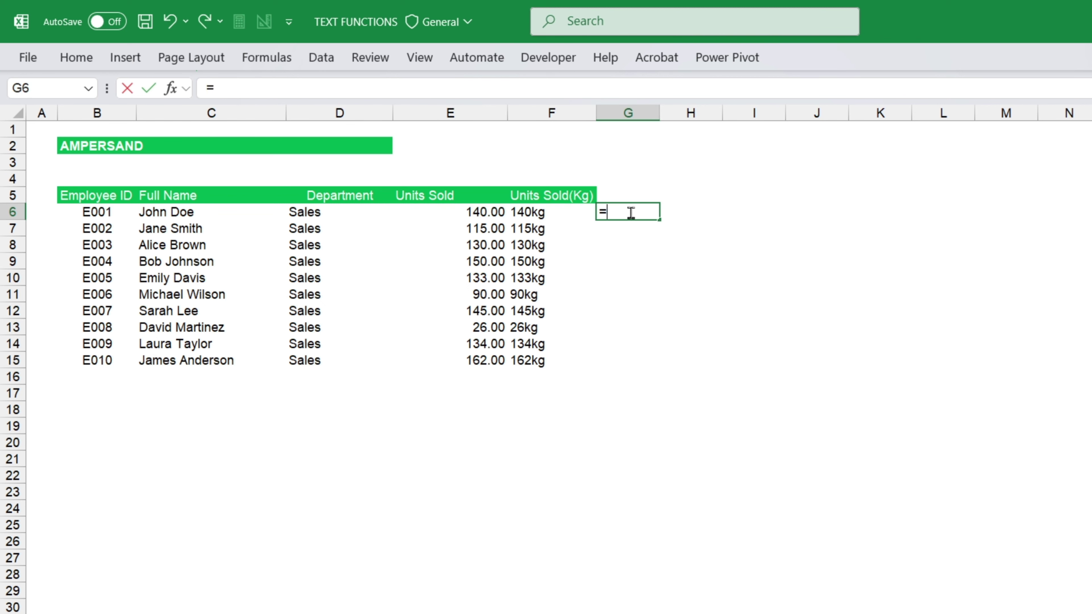
text(=istext)
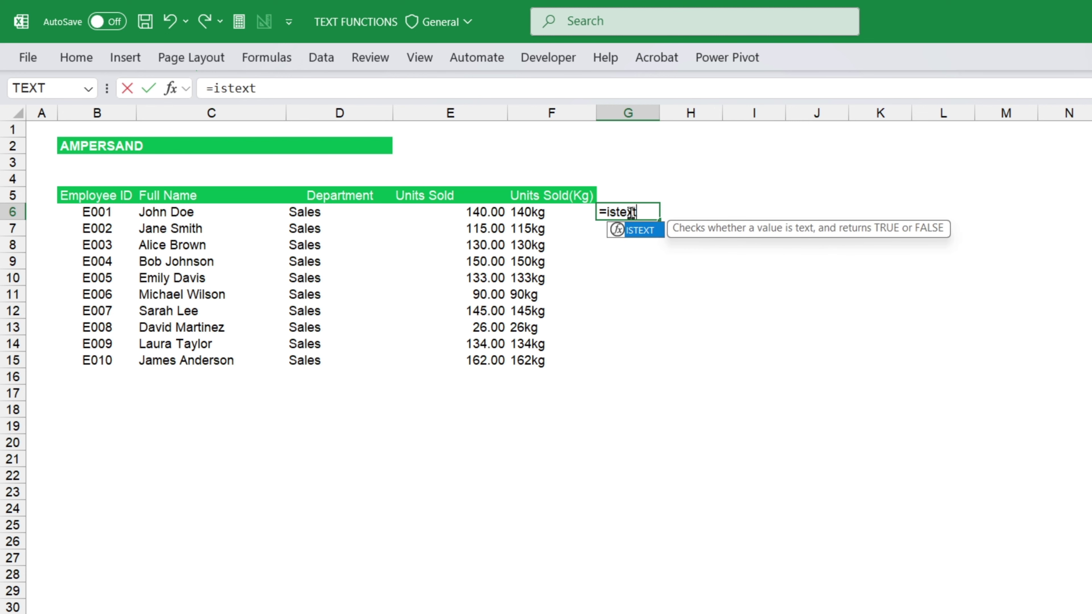